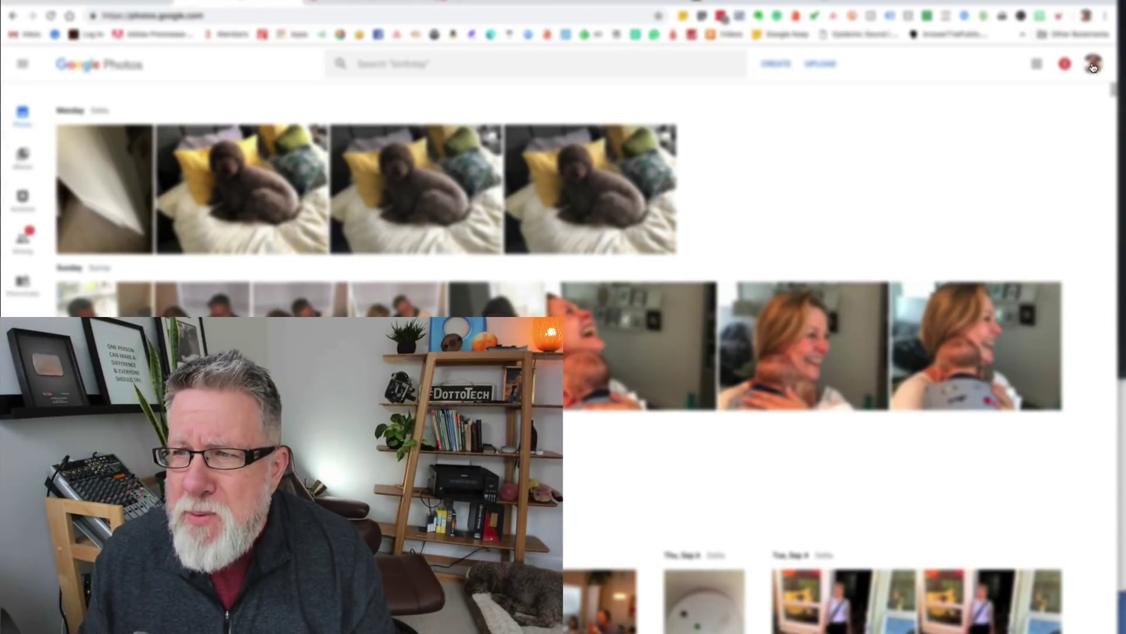
From the avatar menu, go to Google Account and open the Control your content page
{"action": "left_click", "coordinate": [1093, 67]}
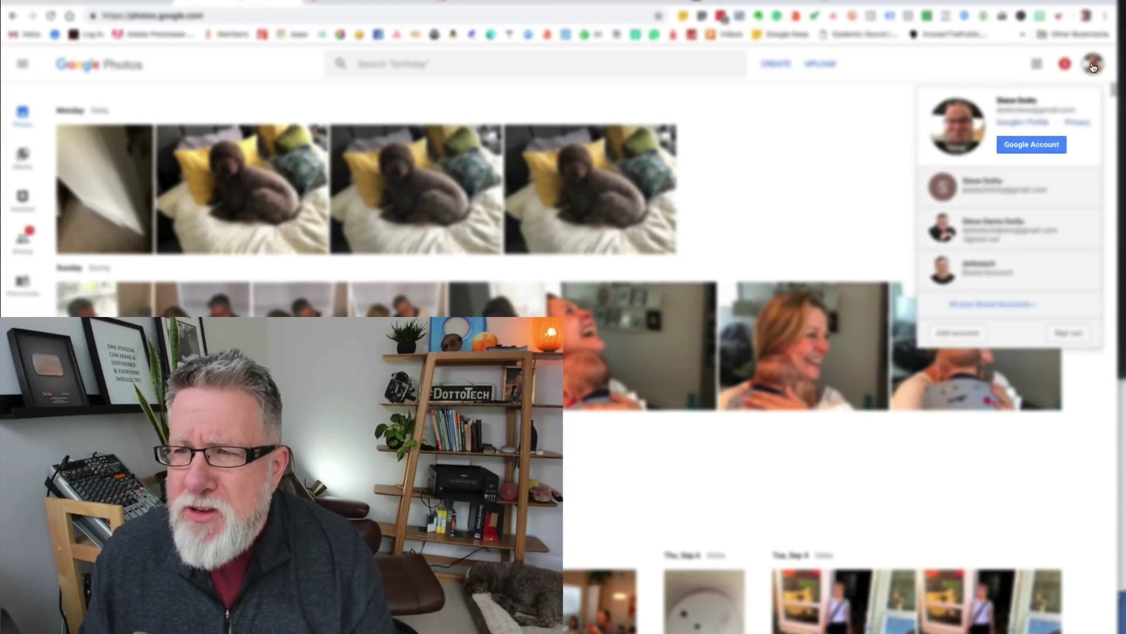
{"action": "left_click", "coordinate": [1045, 150]}
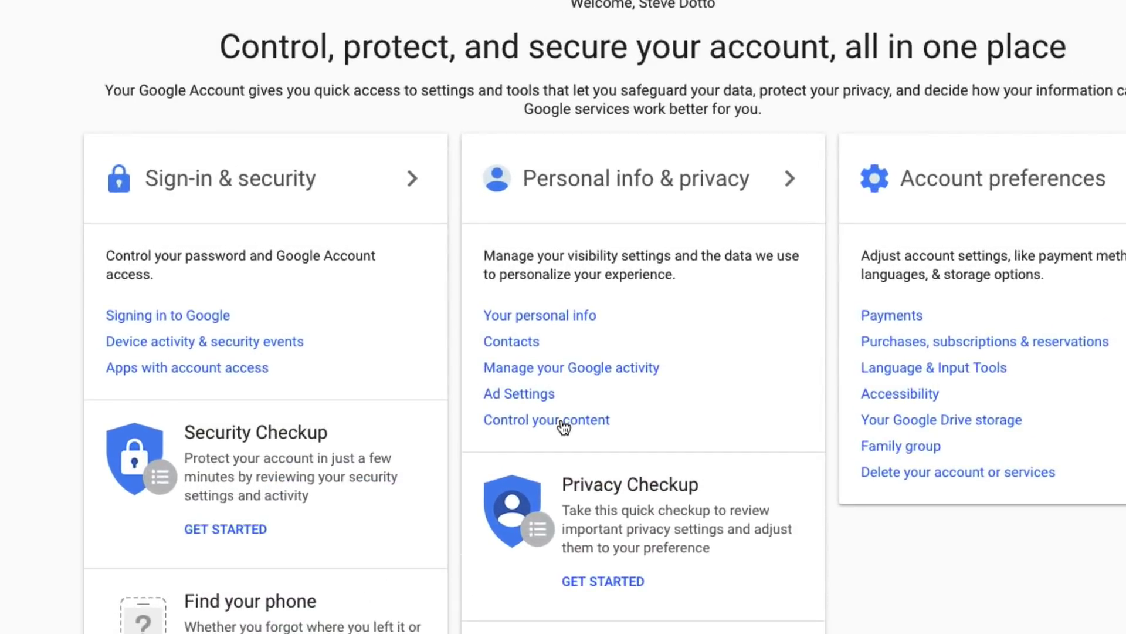
{"action": "left_click", "coordinate": [561, 420]}
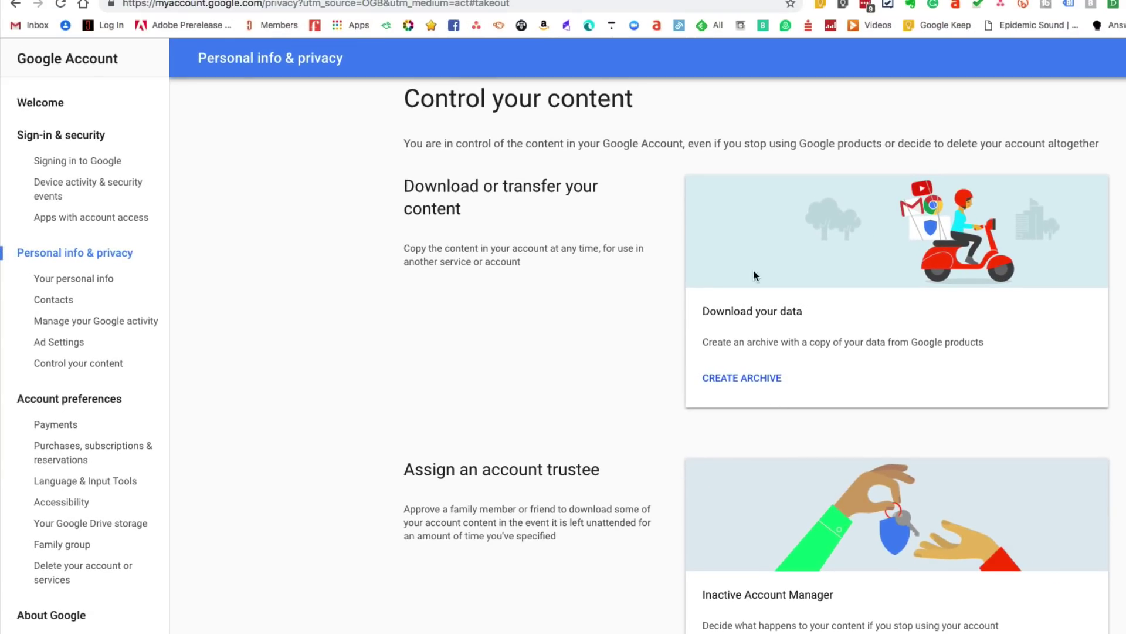
Start a Takeout archive with every product deselected except Google Photos, and show its album options
{"action": "left_click", "coordinate": [765, 380]}
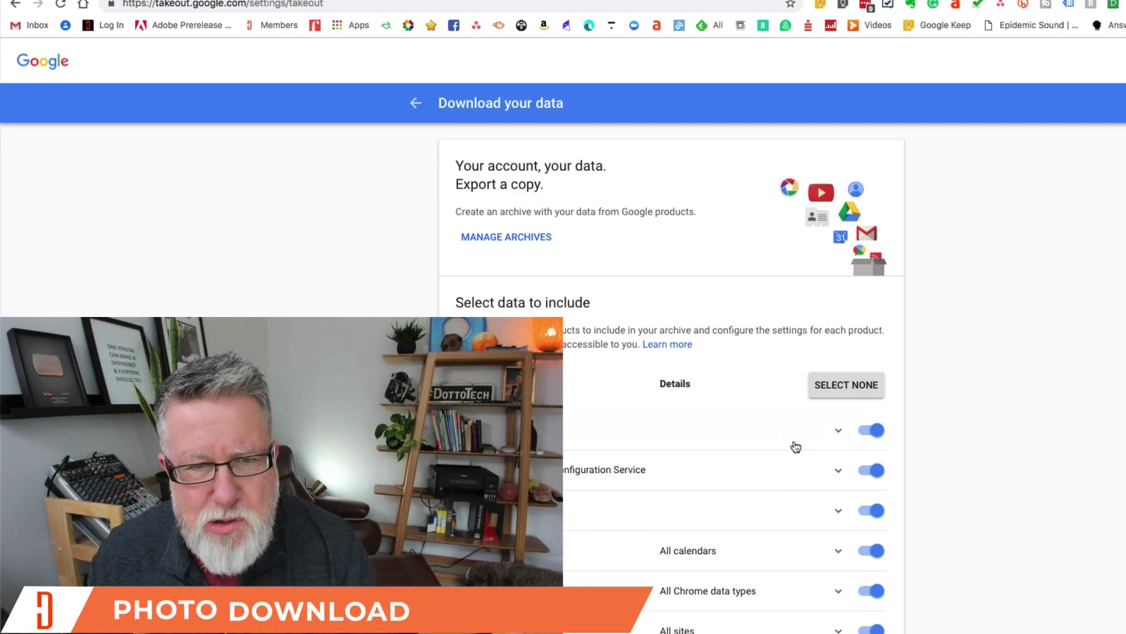
{"action": "scroll", "coordinate": [796, 447], "scroll_direction": "down", "scroll_amount": 5}
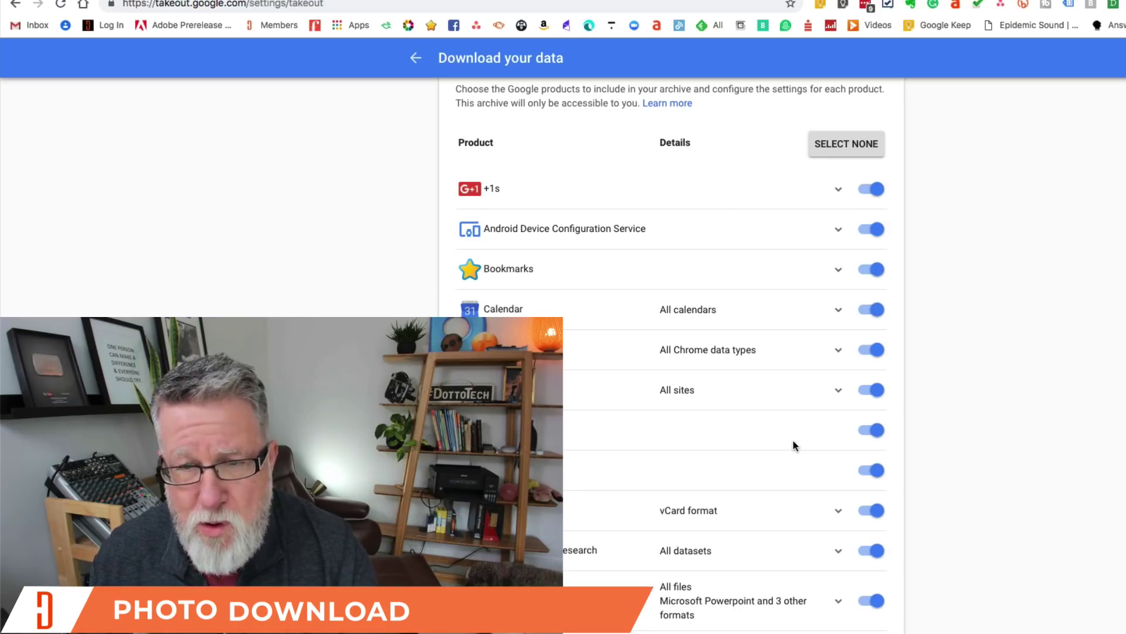
{"action": "left_click", "coordinate": [850, 148]}
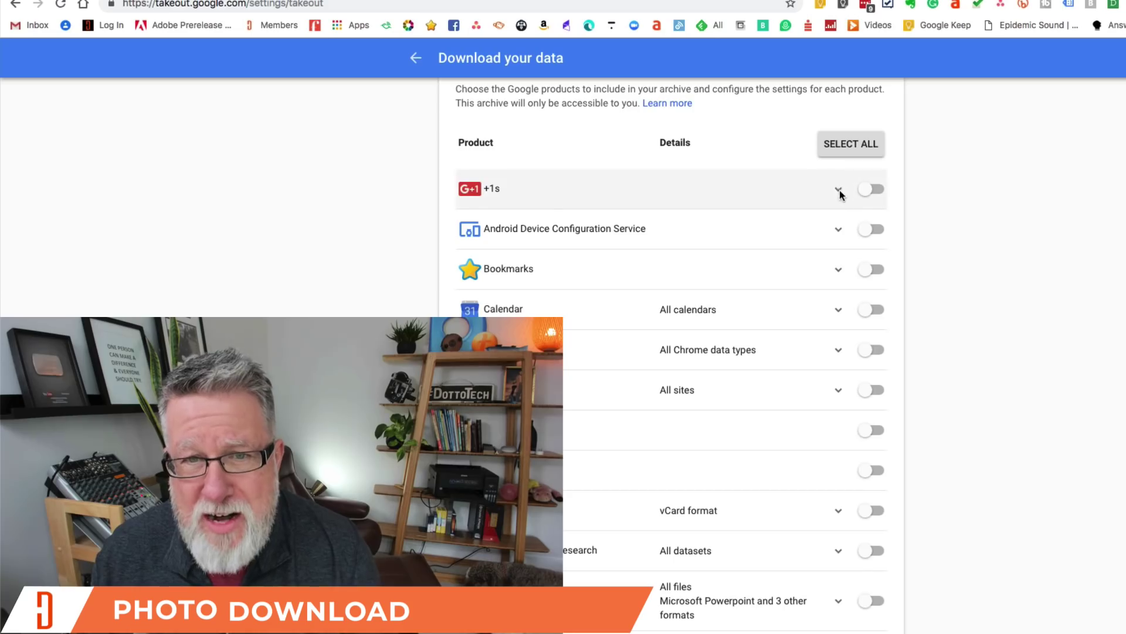
{"action": "scroll", "coordinate": [836, 211], "scroll_direction": "down", "scroll_amount": 5}
{"action": "scroll", "coordinate": [836, 215], "scroll_direction": "down", "scroll_amount": 1}
{"action": "scroll", "coordinate": [836, 215], "scroll_direction": "up", "scroll_amount": 3}
{"action": "scroll", "coordinate": [836, 215], "scroll_direction": "down", "scroll_amount": 5}
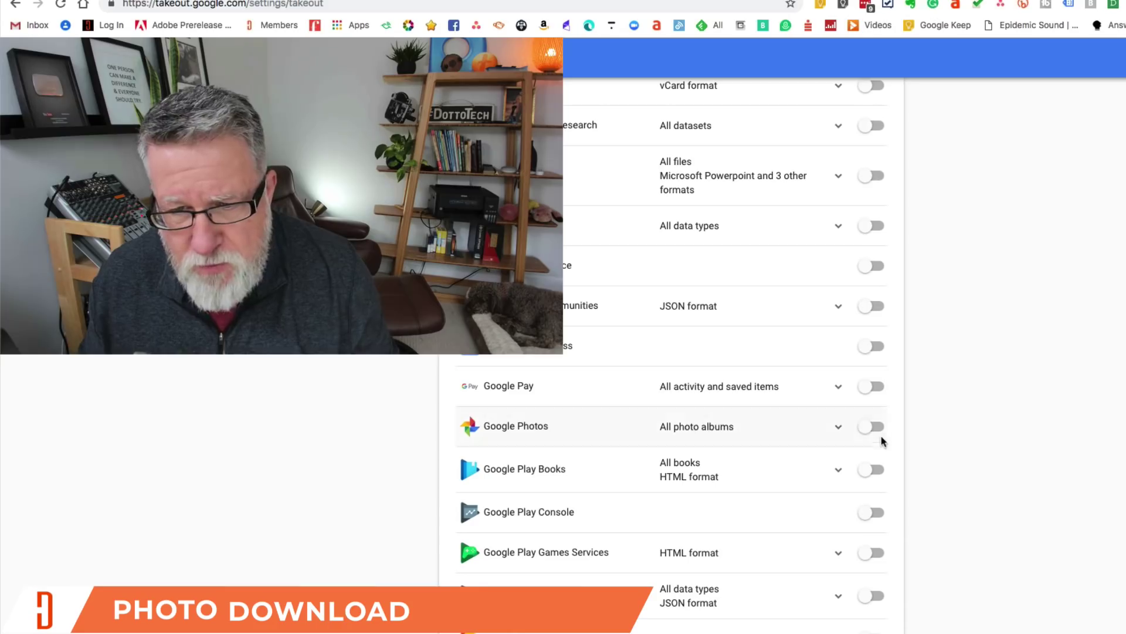
{"action": "left_click", "coordinate": [872, 427]}
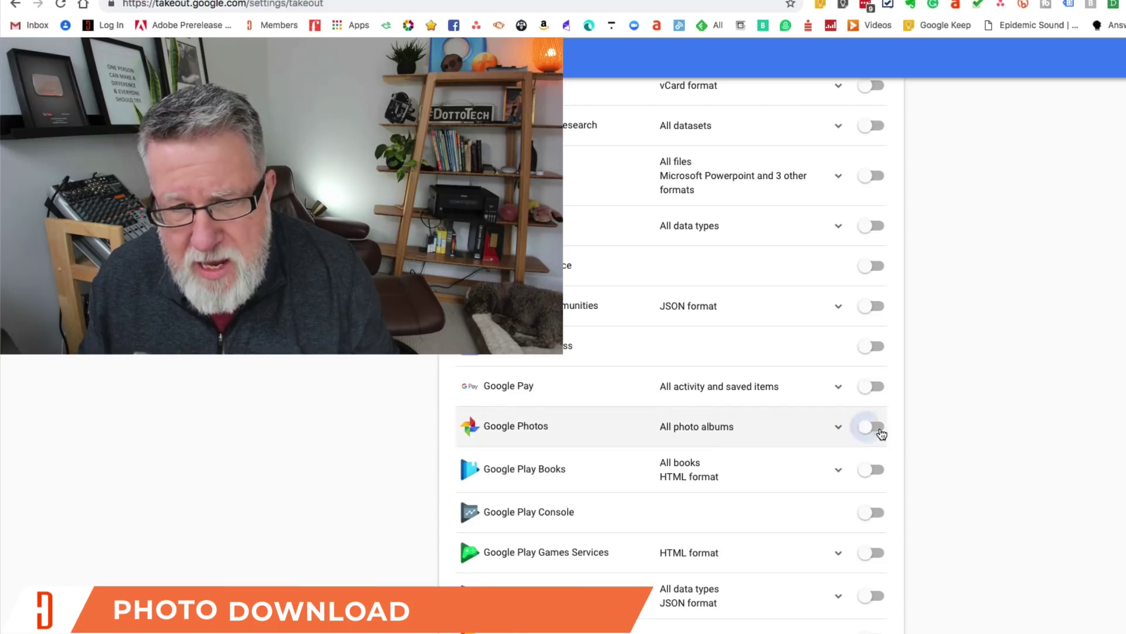
{"action": "left_click", "coordinate": [839, 428]}
{"action": "scroll", "coordinate": [794, 448], "scroll_direction": "down", "scroll_amount": 3}
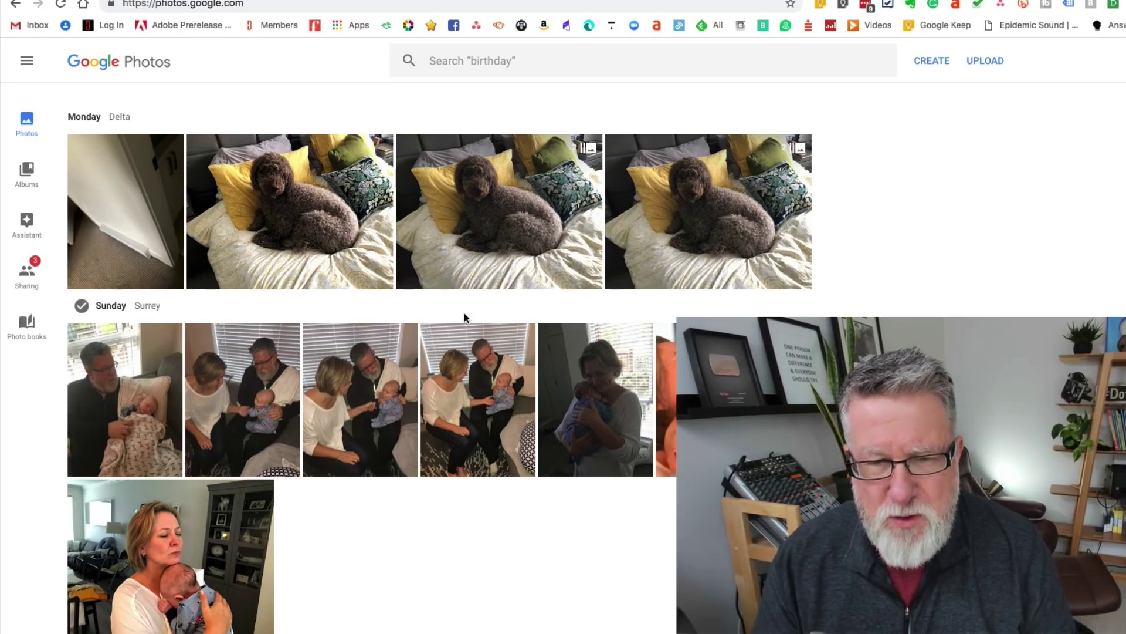
Open the Search your photos panel with suggested searches, people, categories and places
{"action": "left_click", "coordinate": [586, 59]}
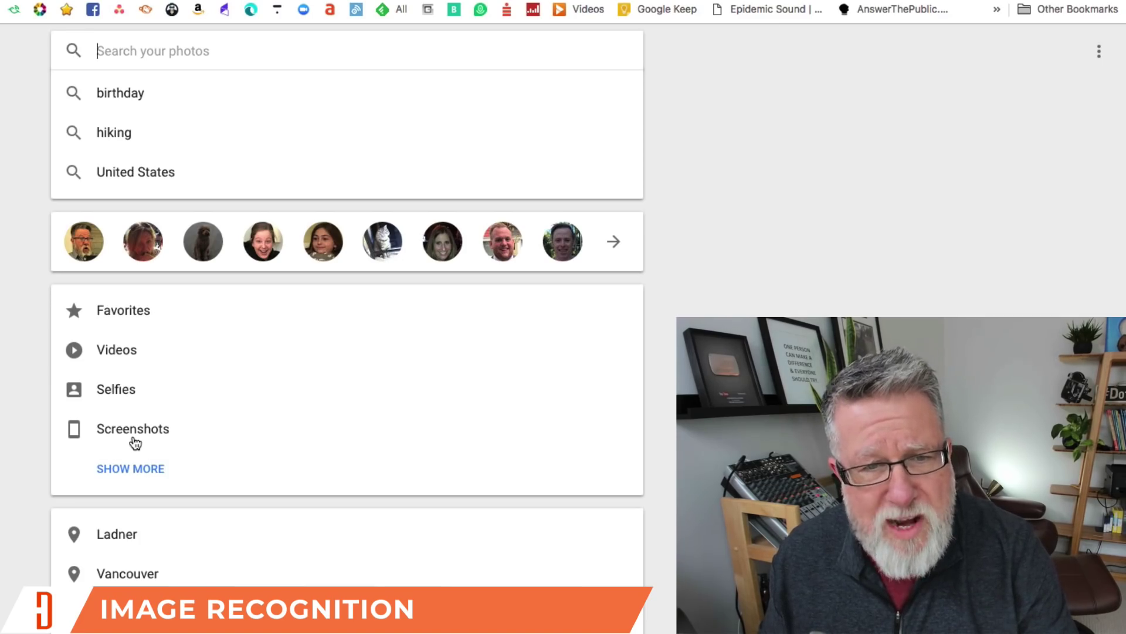
{"action": "left_click", "coordinate": [129, 392]}
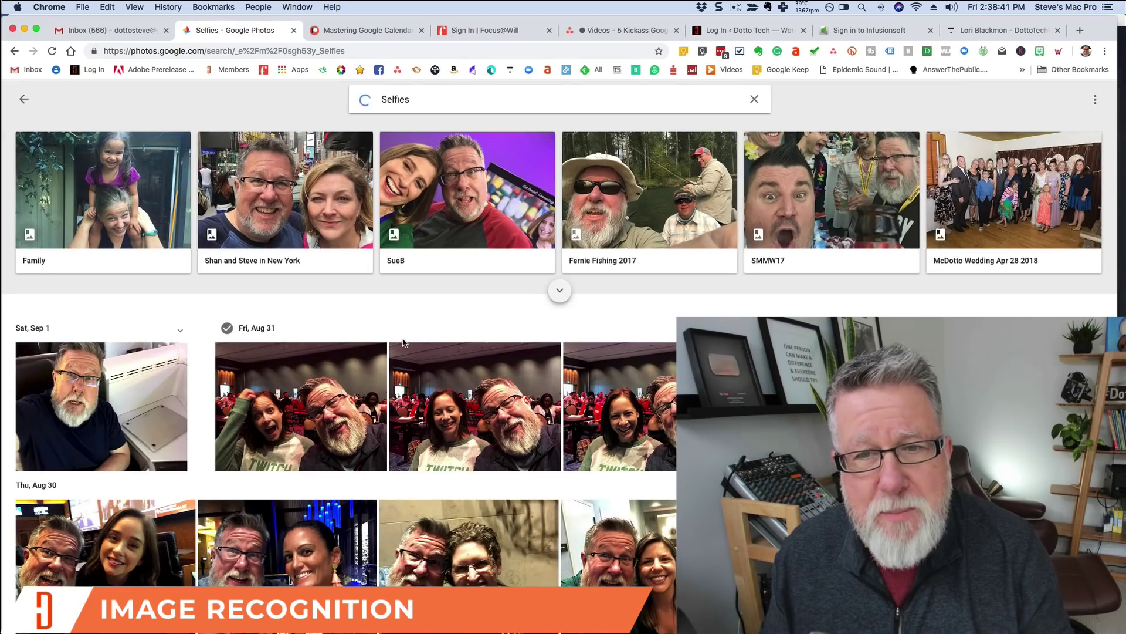
{"action": "scroll", "coordinate": [403, 343], "scroll_direction": "down", "scroll_amount": 3}
{"action": "scroll", "coordinate": [403, 343], "scroll_direction": "down", "scroll_amount": 7}
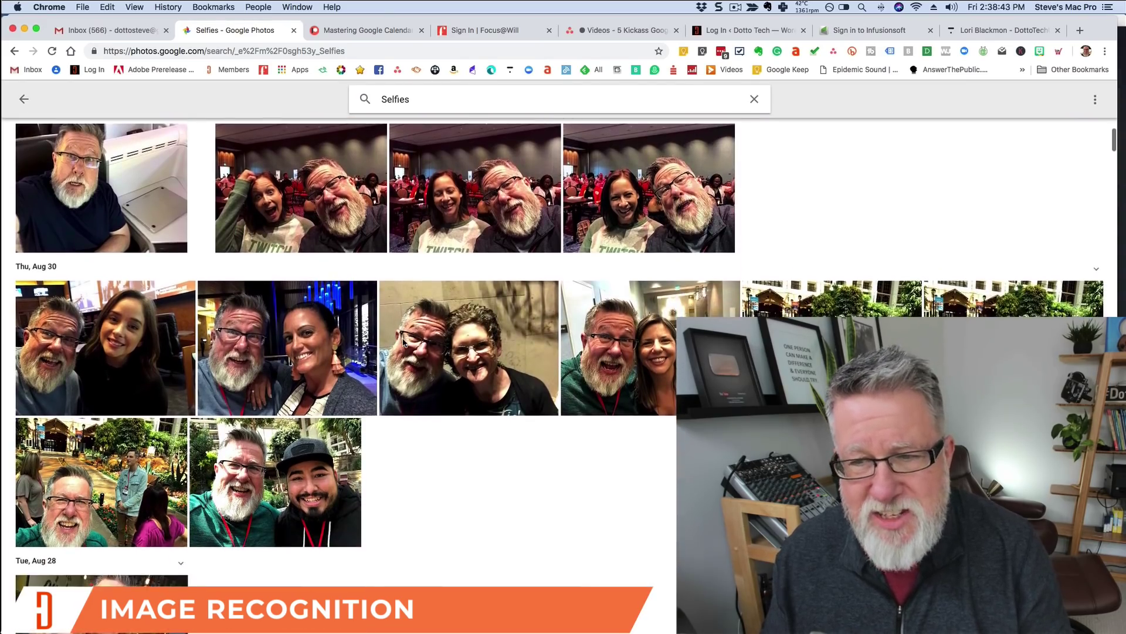
{"action": "scroll", "coordinate": [403, 343], "scroll_direction": "down", "scroll_amount": 1}
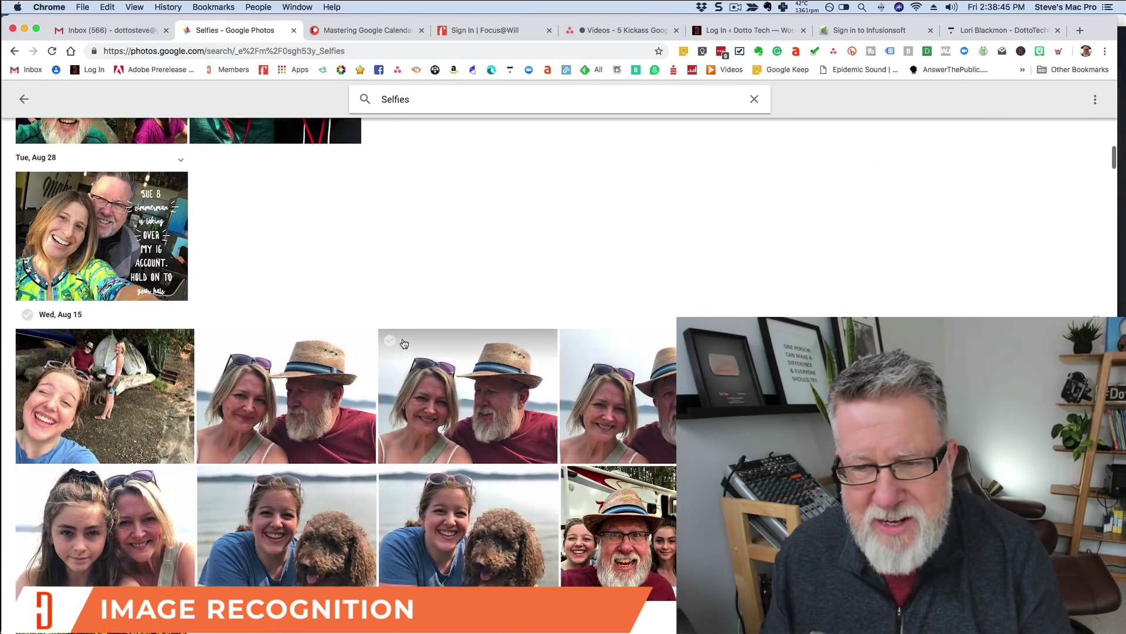
{"action": "scroll", "coordinate": [403, 343], "scroll_direction": "up", "scroll_amount": 10}
{"action": "scroll", "coordinate": [403, 343], "scroll_direction": "up", "scroll_amount": 2}
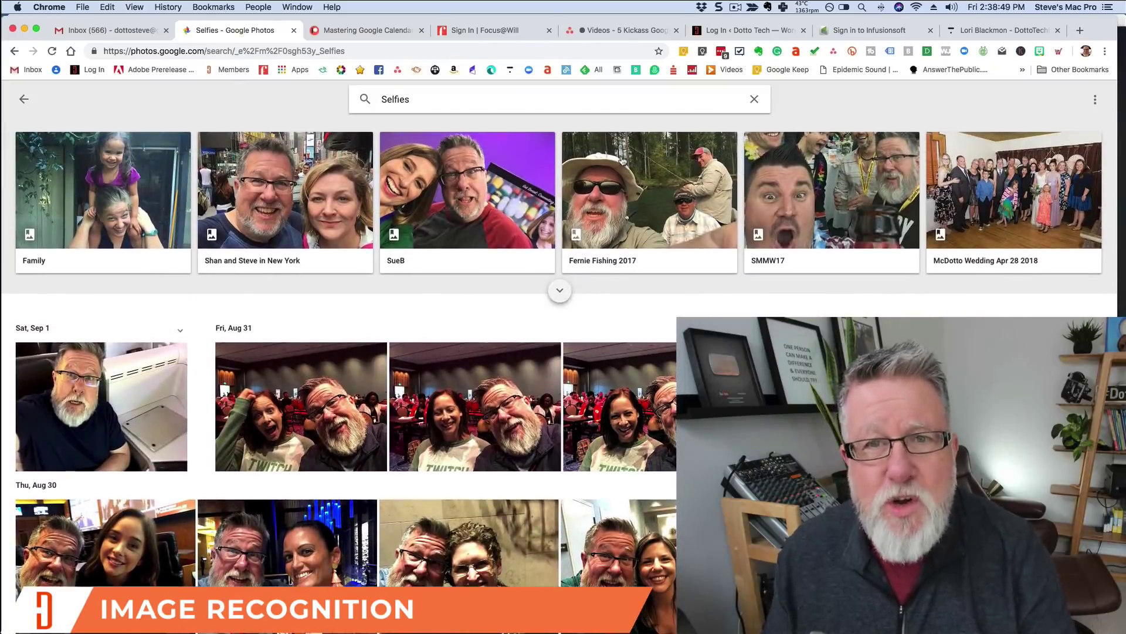
{"action": "left_click", "coordinate": [712, 100]}
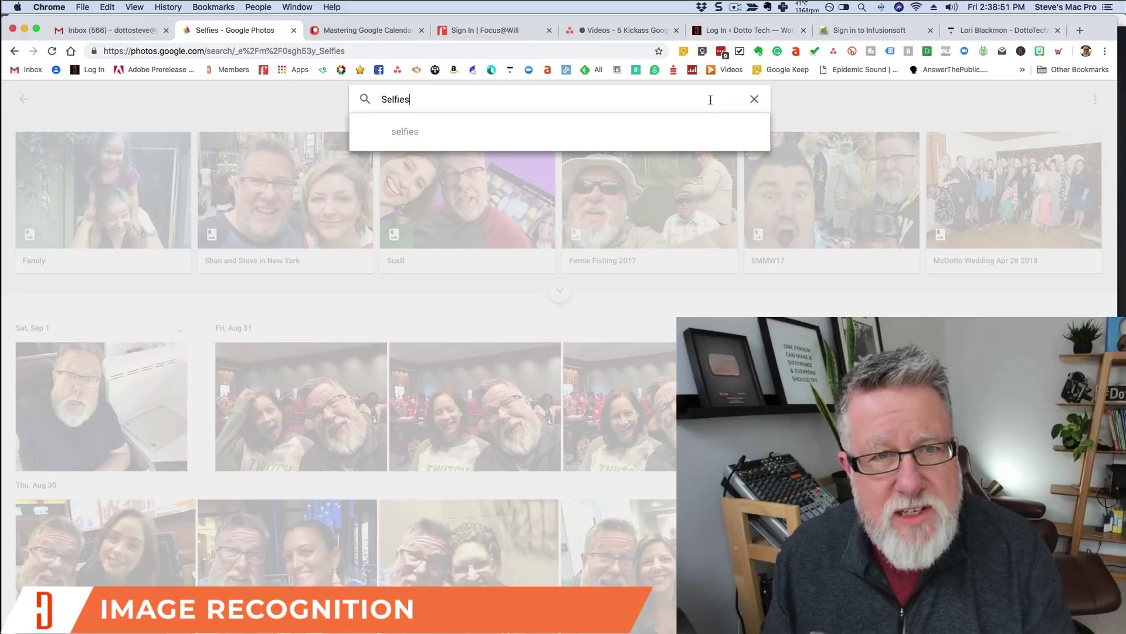
{"action": "left_click_drag", "start_coordinate": [434, 99], "coordinate": [375, 99]}
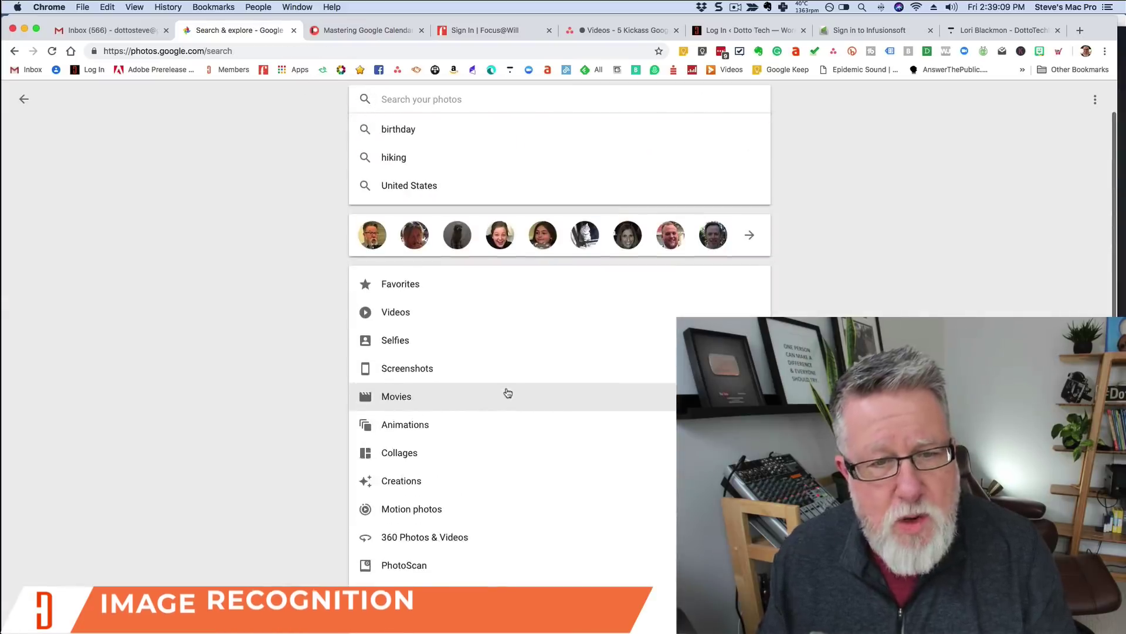
{"action": "scroll", "coordinate": [508, 393], "scroll_direction": "down", "scroll_amount": 2}
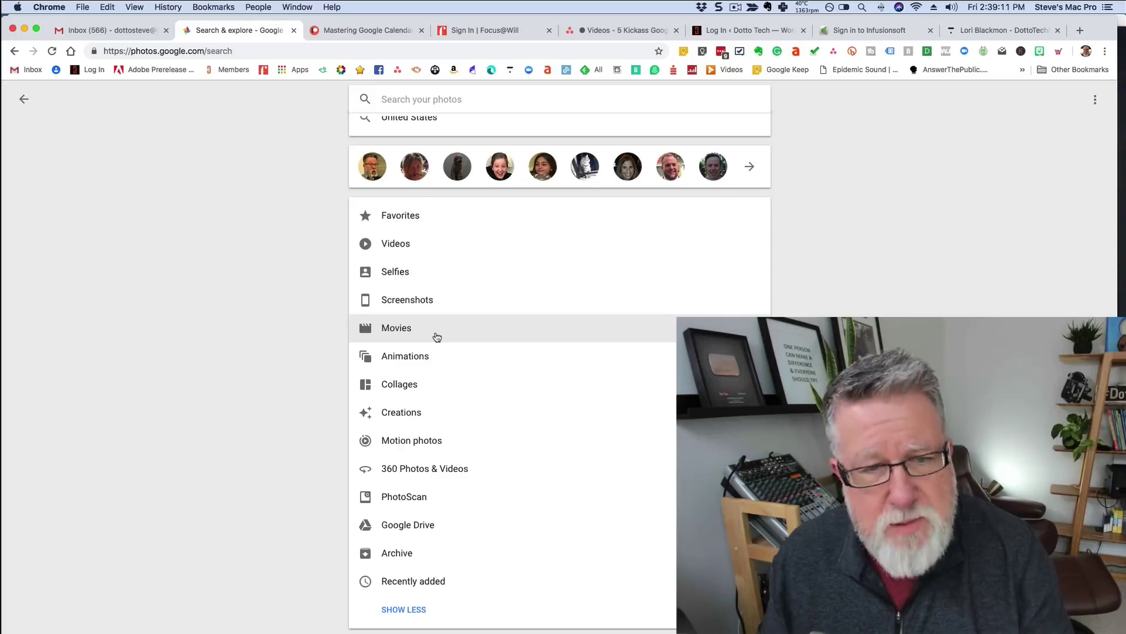
{"action": "scroll", "coordinate": [437, 336], "scroll_direction": "down", "scroll_amount": 1}
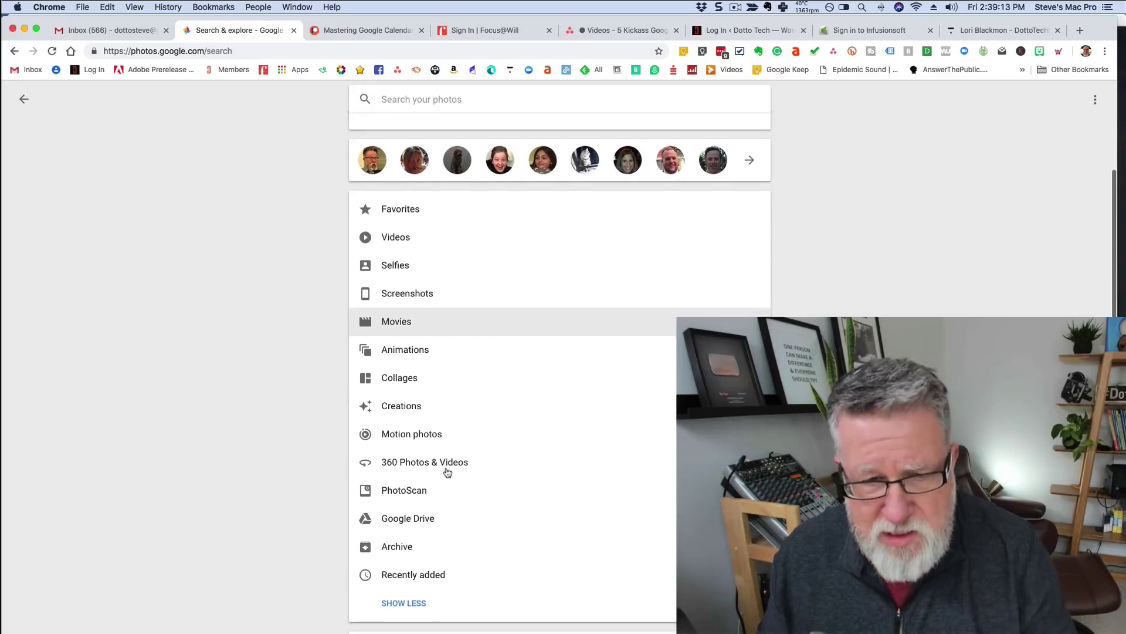
{"action": "scroll", "coordinate": [458, 604], "scroll_direction": "down", "scroll_amount": 3}
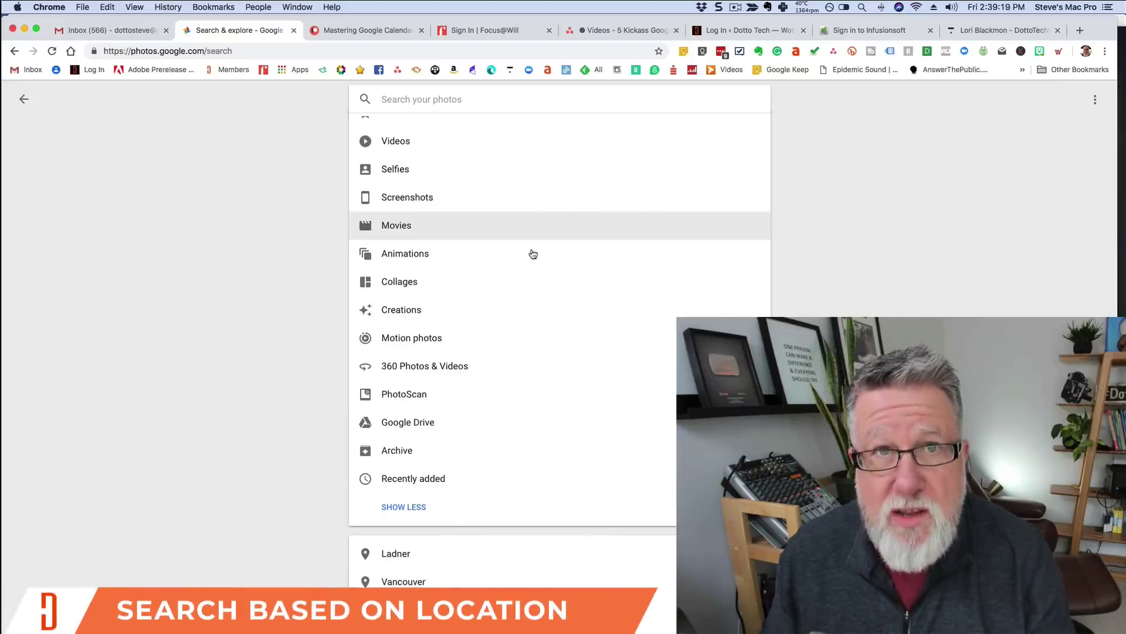
{"action": "scroll", "coordinate": [468, 146], "scroll_direction": "up", "scroll_amount": 5}
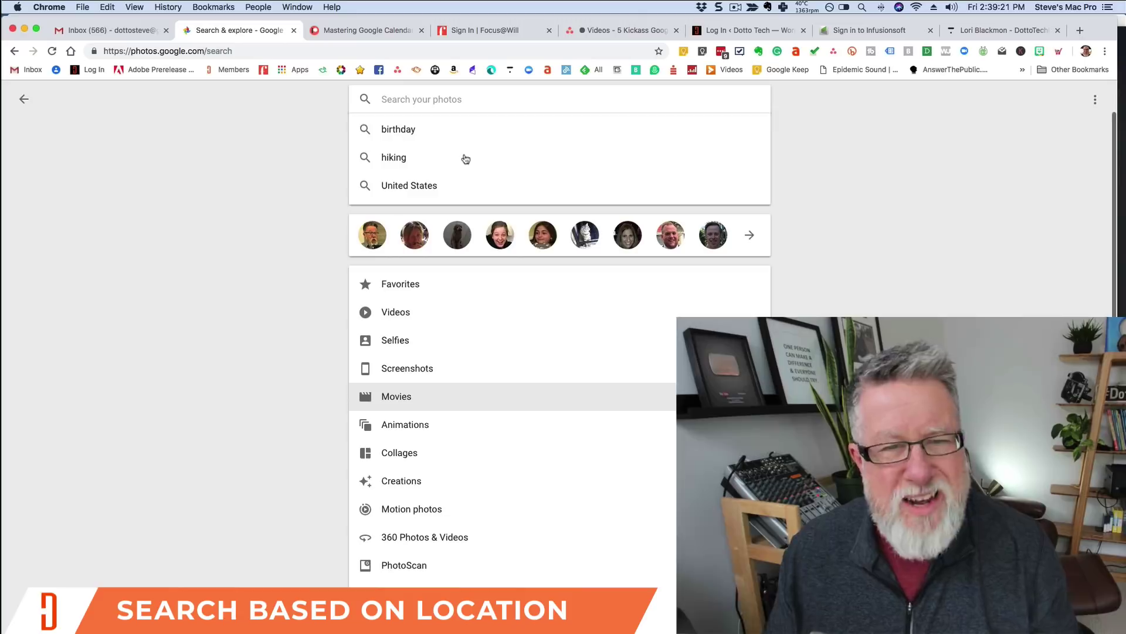
Search photos for 'new york' and scroll through the location-matched results from 2015
{"action": "left_click", "coordinate": [432, 99]}
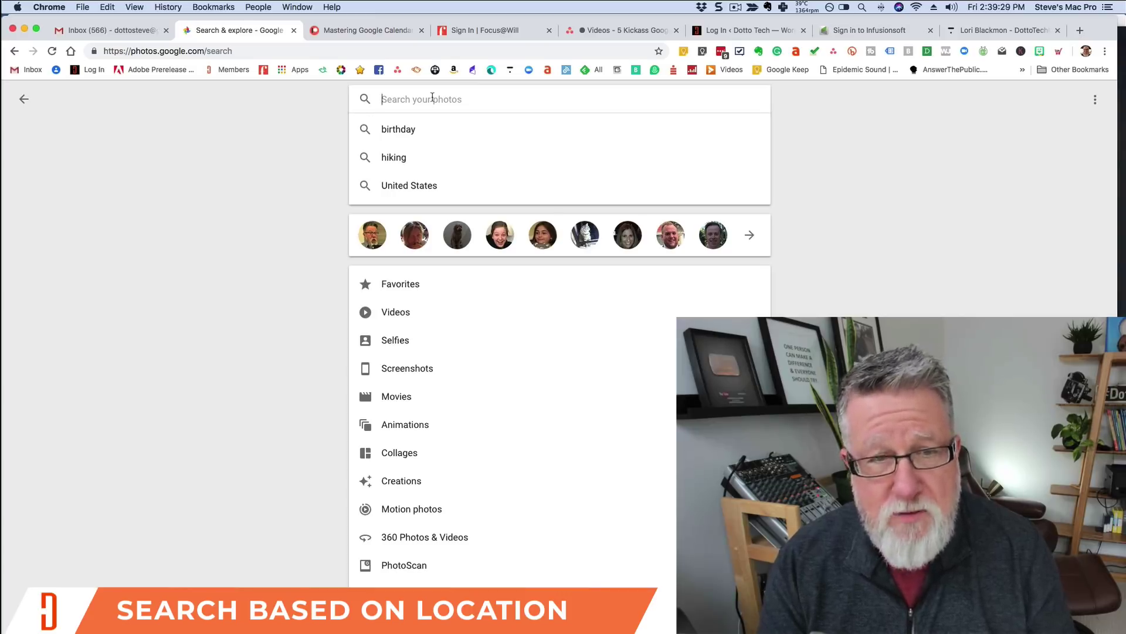
{"action": "type", "text": "new york"}
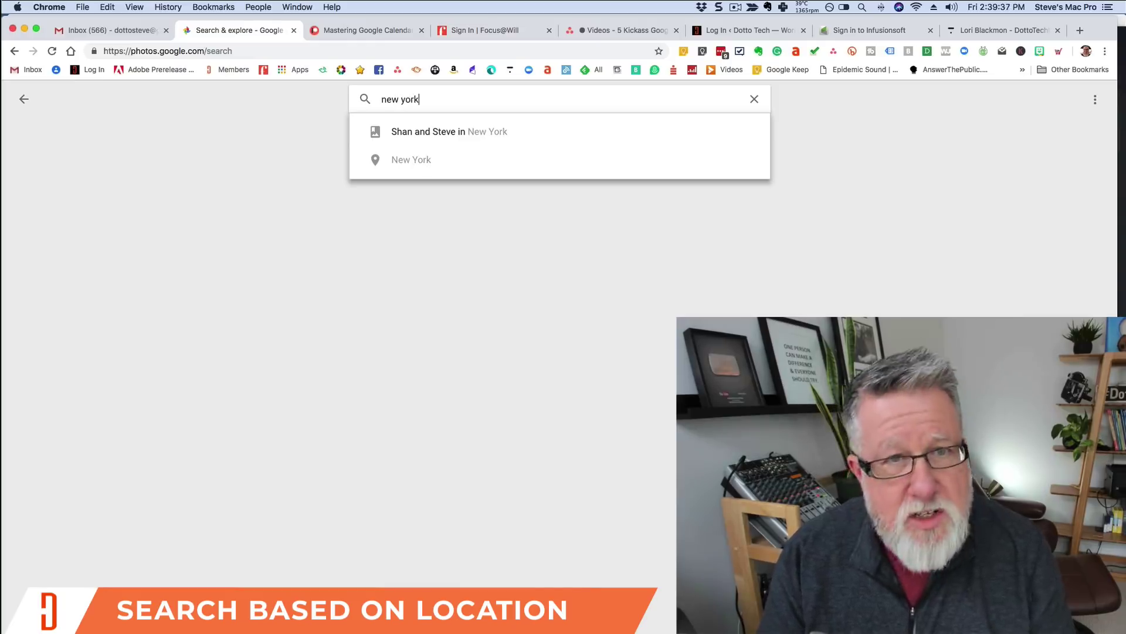
{"action": "key", "text": "Return"}
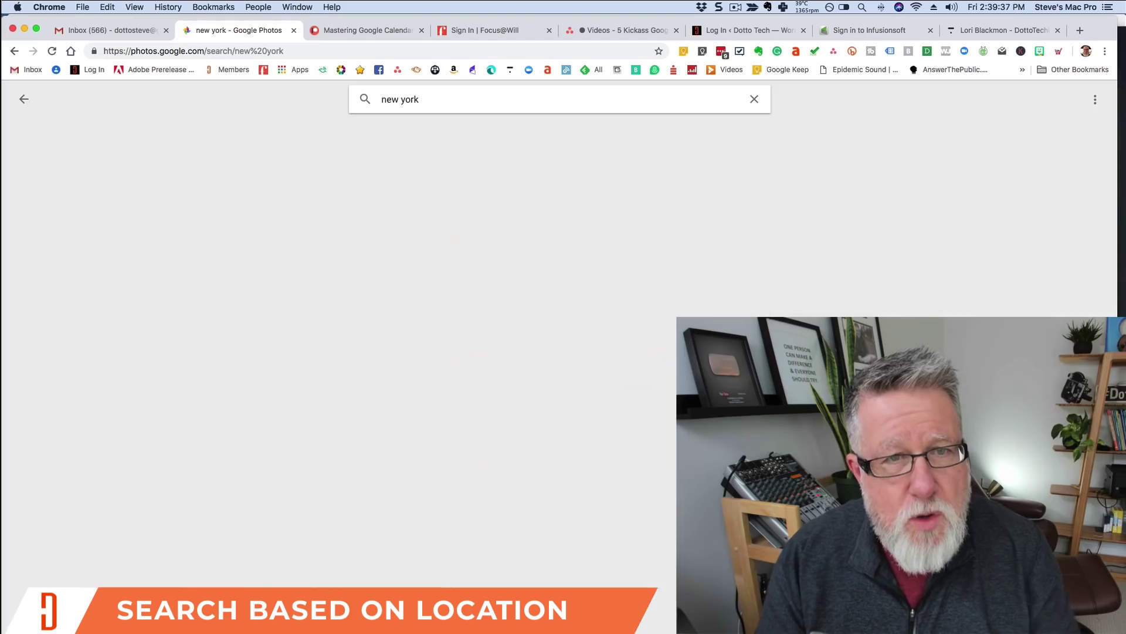
{"action": "scroll", "coordinate": [474, 287], "scroll_direction": "down", "scroll_amount": 10}
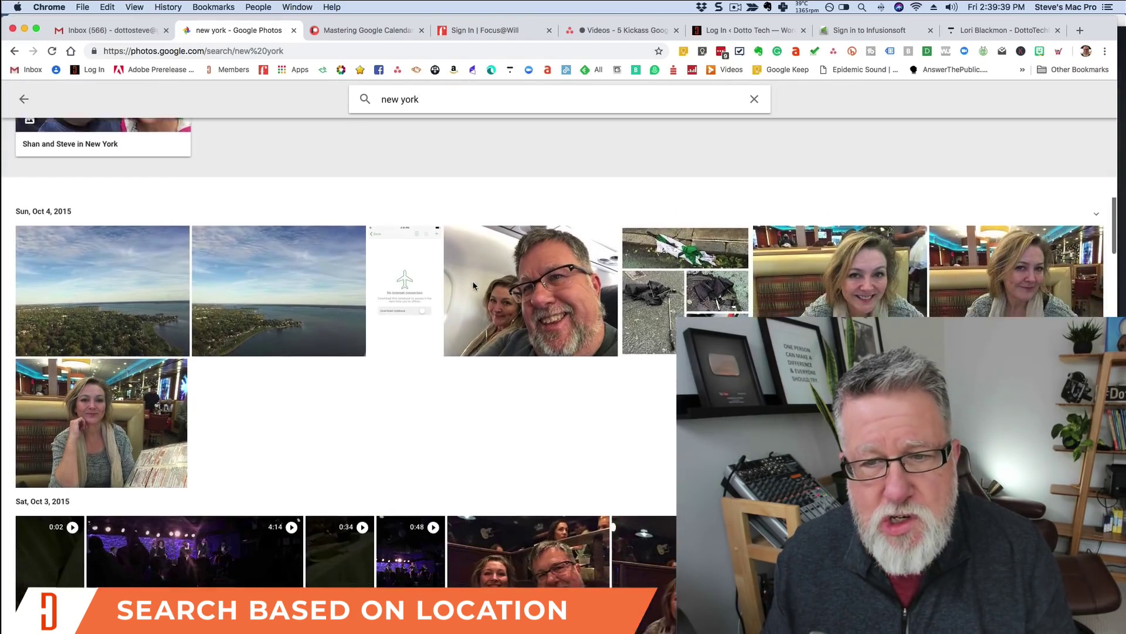
{"action": "scroll", "coordinate": [474, 287], "scroll_direction": "down", "scroll_amount": 15}
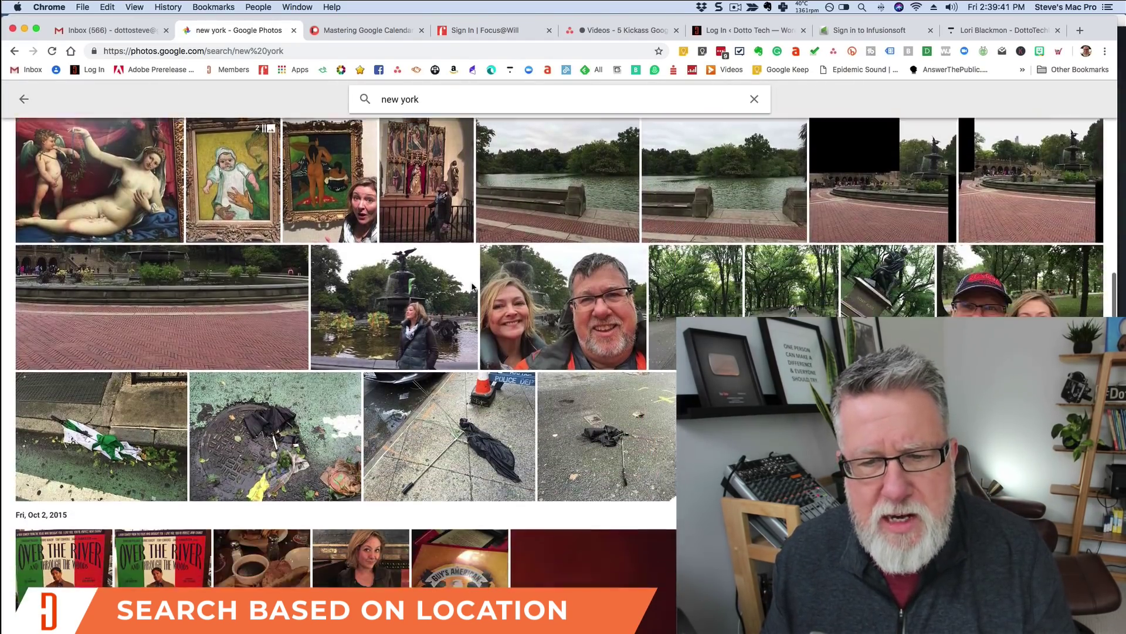
{"action": "scroll", "coordinate": [472, 287], "scroll_direction": "down", "scroll_amount": 3}
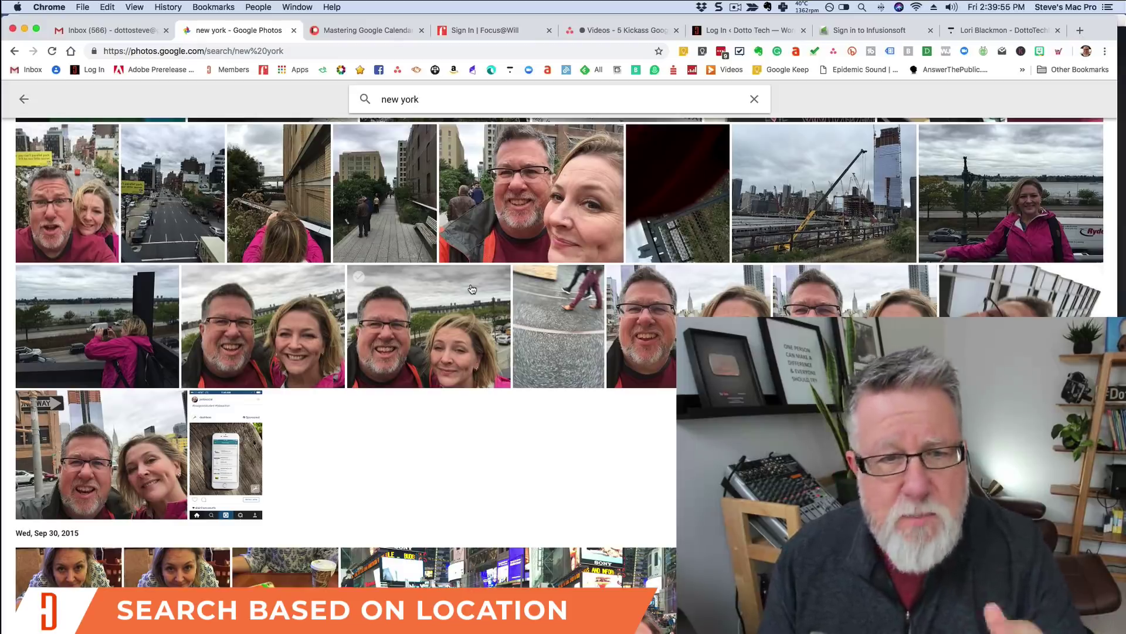
Return to the top of the results and delete the 'new york' search term
{"action": "scroll", "coordinate": [473, 288], "scroll_direction": "up", "scroll_amount": 15}
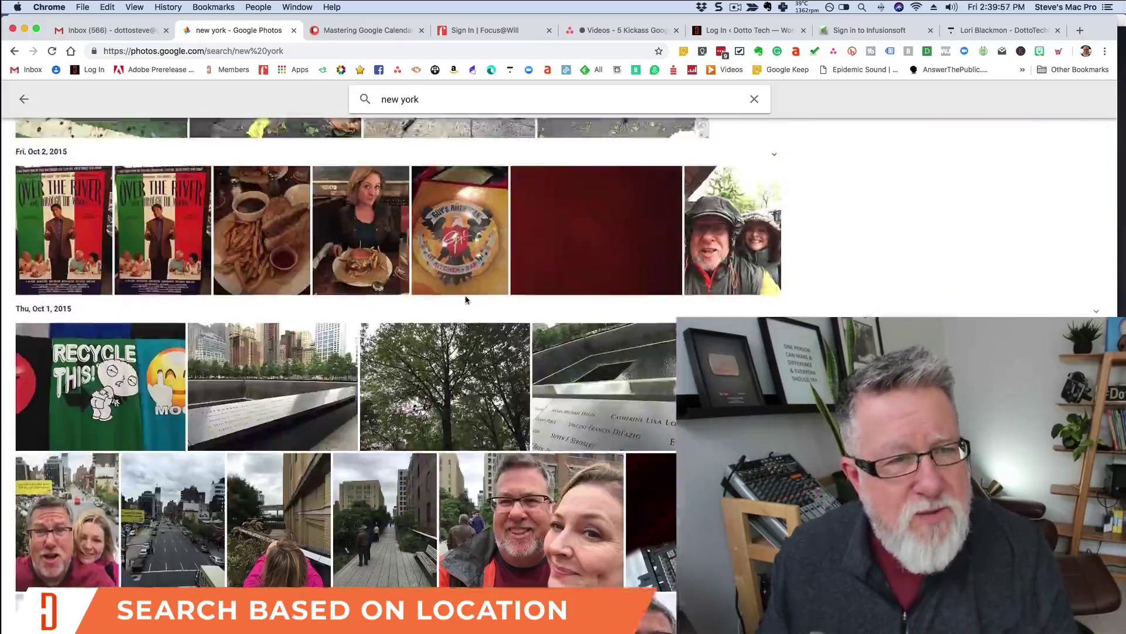
{"action": "scroll", "coordinate": [465, 298], "scroll_direction": "up", "scroll_amount": 15}
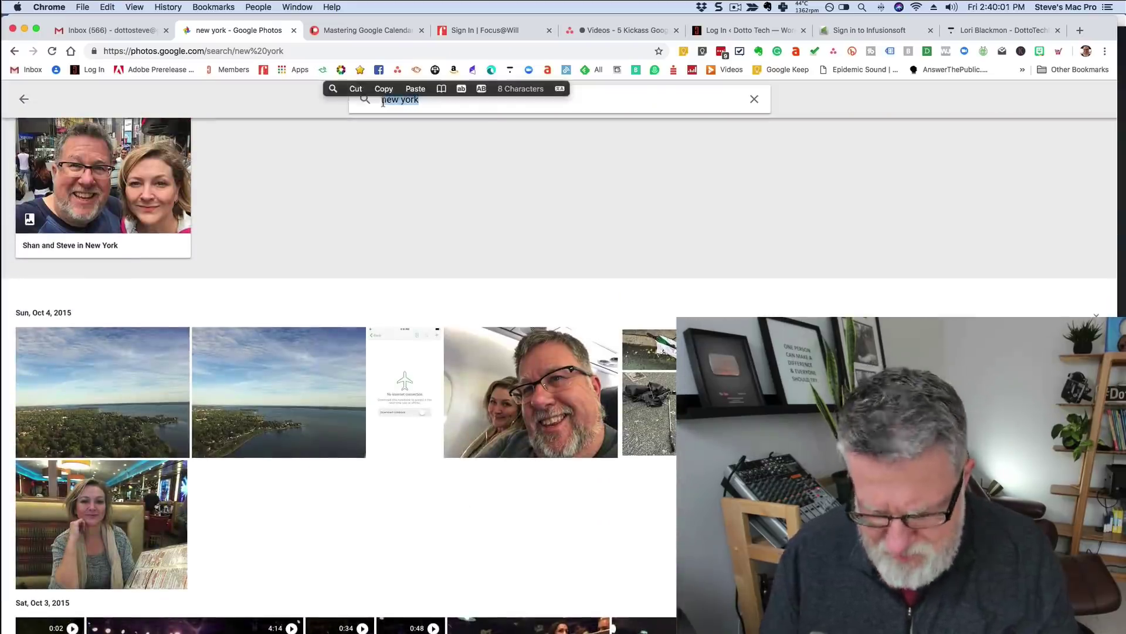
{"action": "key", "text": "BackSpace"}
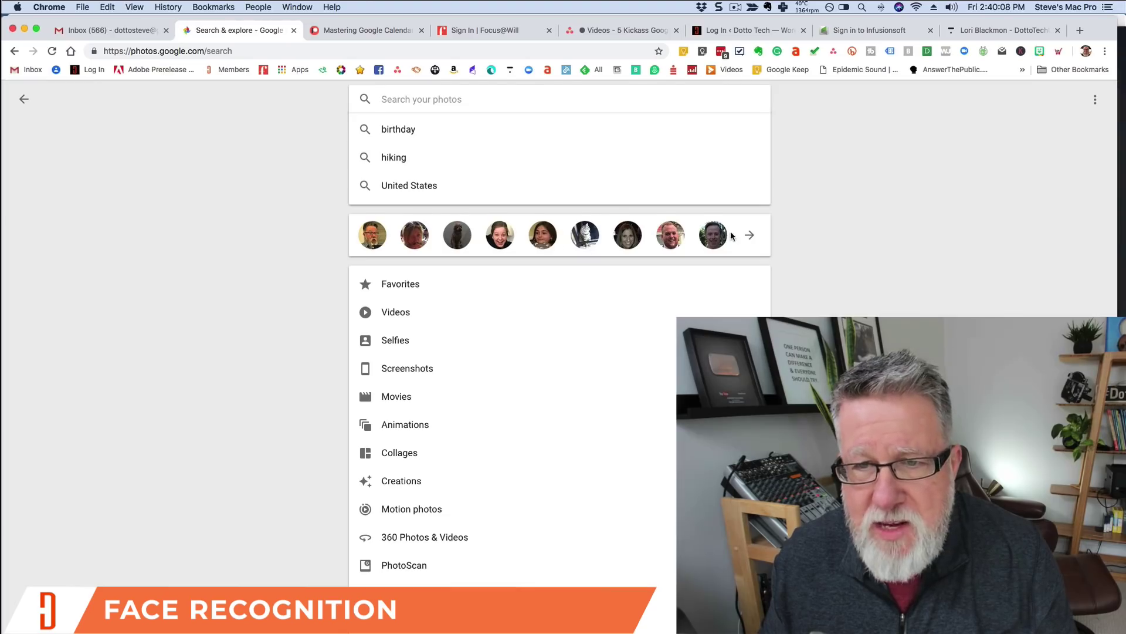
Confirm two suggested faces are the same person, merge them into one face group, and go back
{"action": "left_click", "coordinate": [748, 235]}
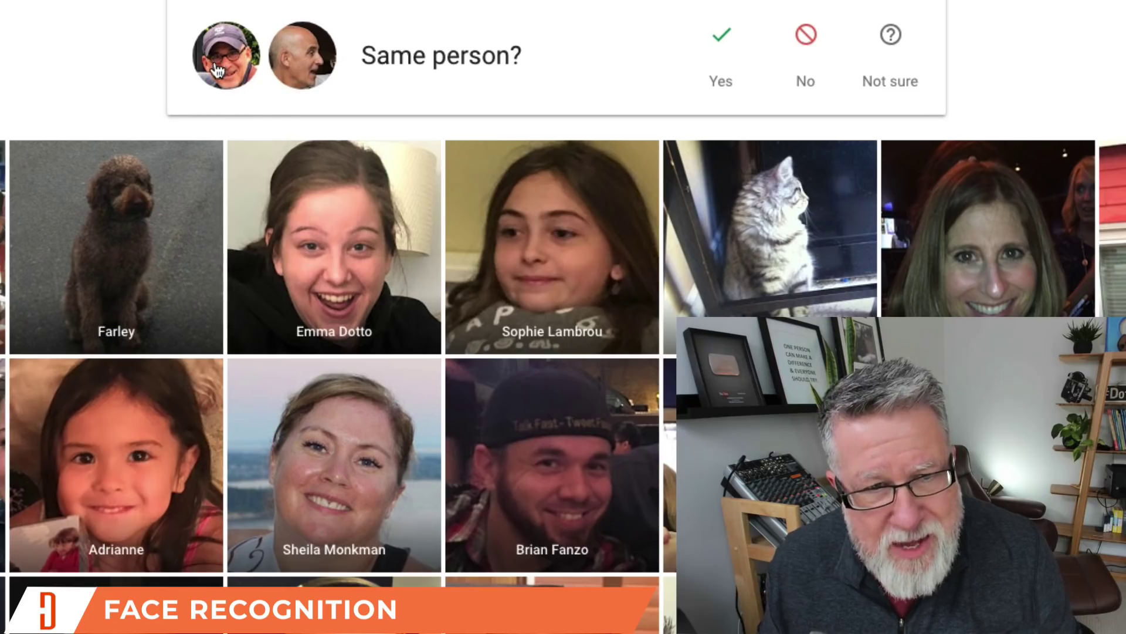
{"action": "left_click", "coordinate": [309, 77]}
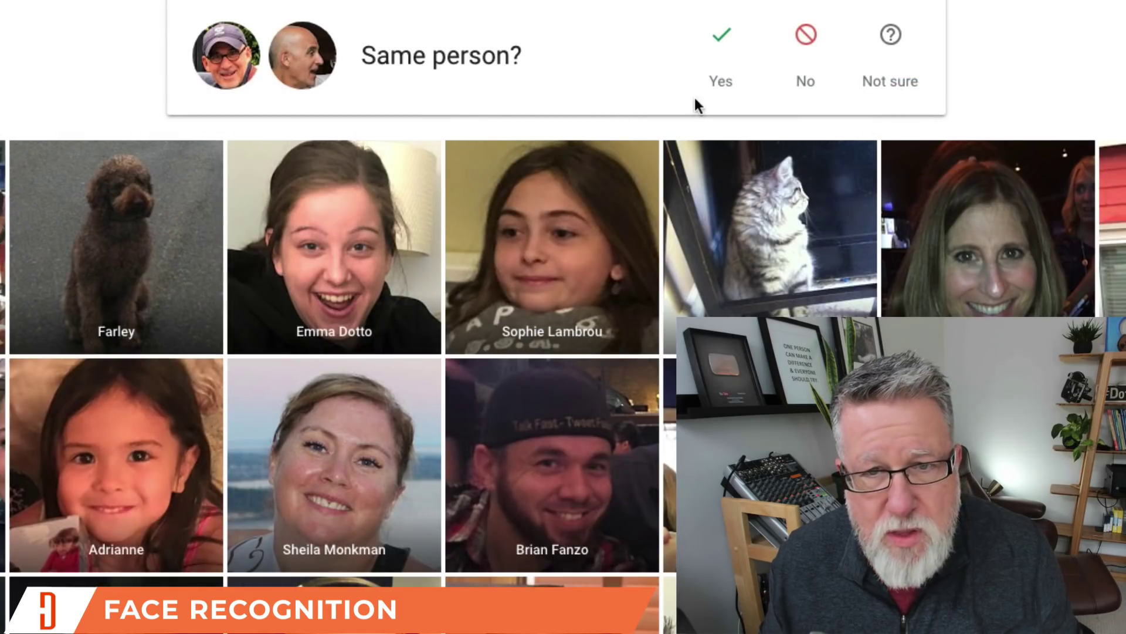
{"action": "left_click", "coordinate": [721, 37]}
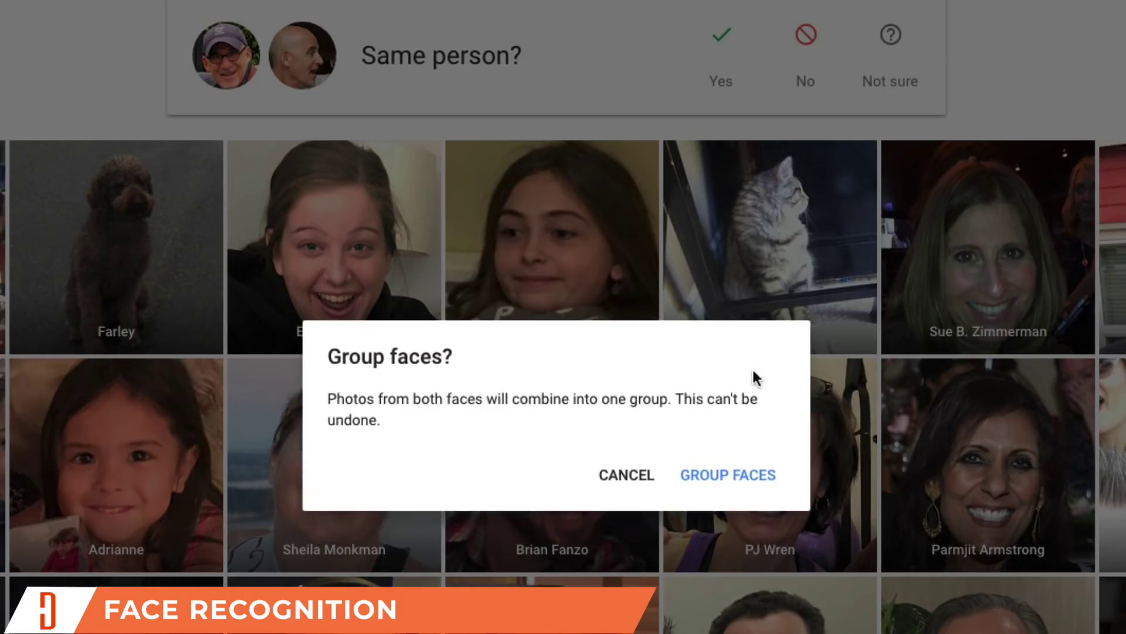
{"action": "left_click", "coordinate": [741, 480]}
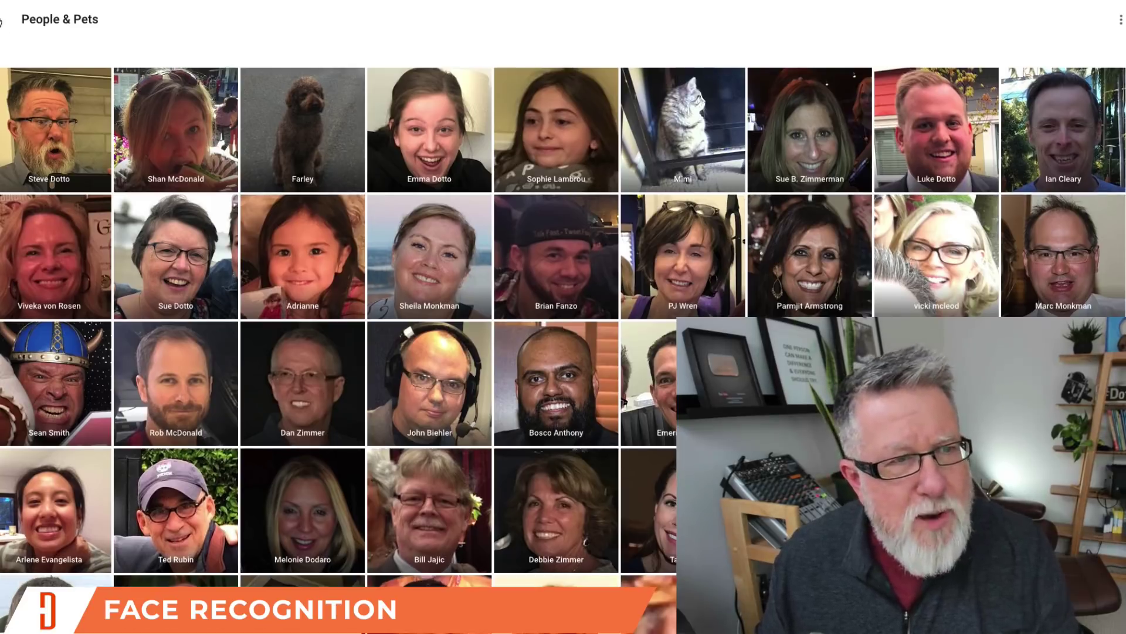
{"action": "left_click", "coordinate": [4, 21]}
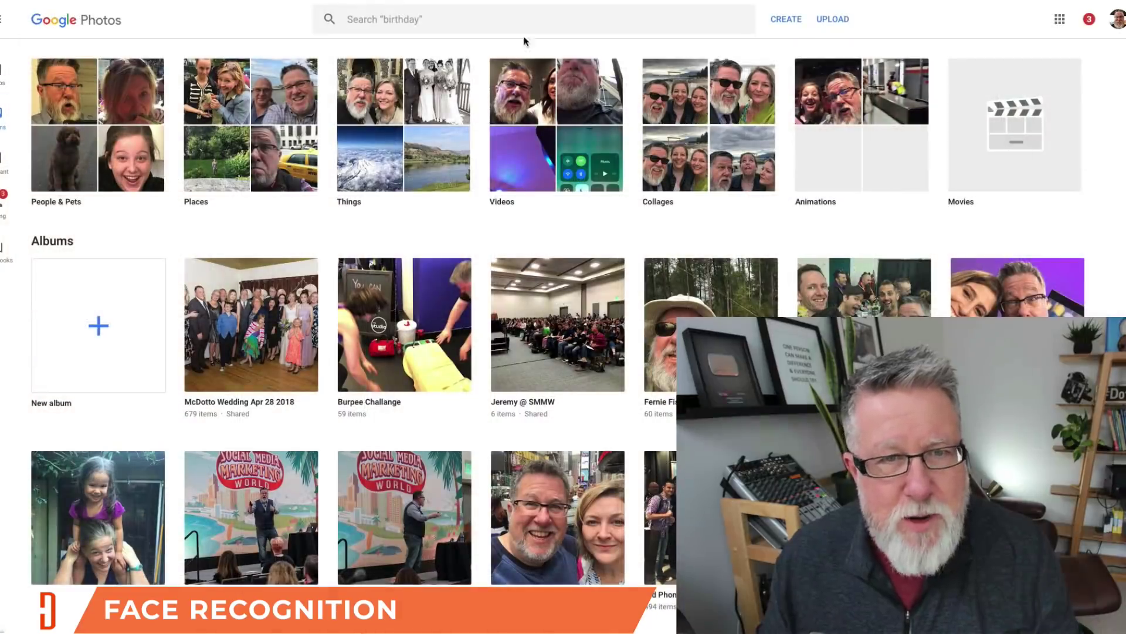
Search 'far', pick the pet Farley, and browse Farley's photos
{"action": "type", "text": "far"}
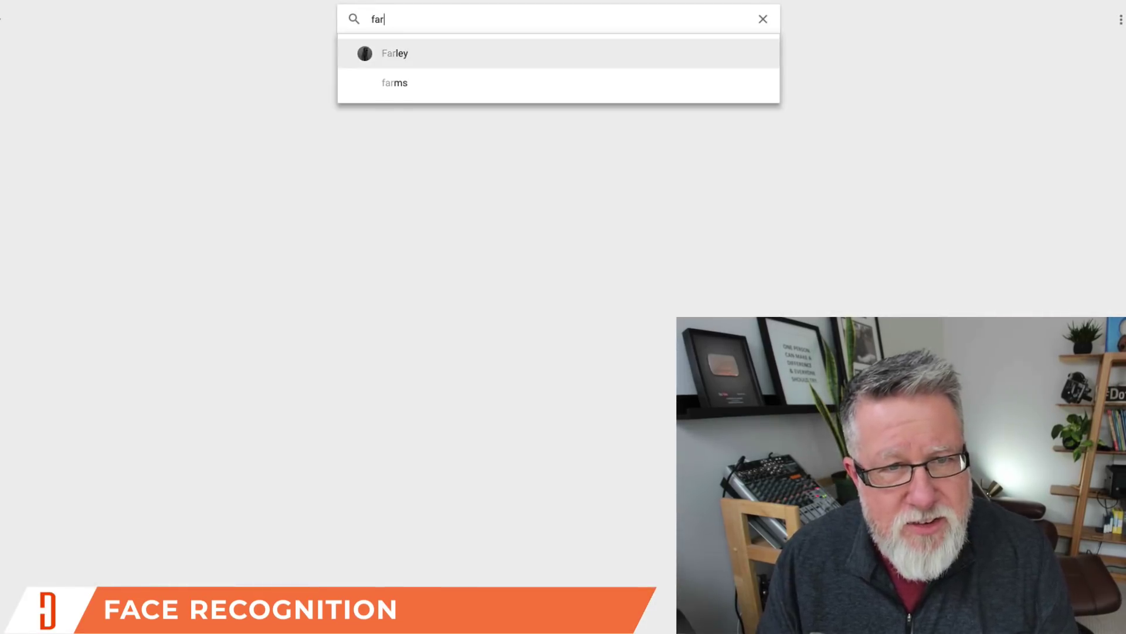
{"action": "left_click", "coordinate": [395, 54]}
{"action": "scroll", "coordinate": [665, 416], "scroll_direction": "down", "scroll_amount": 8}
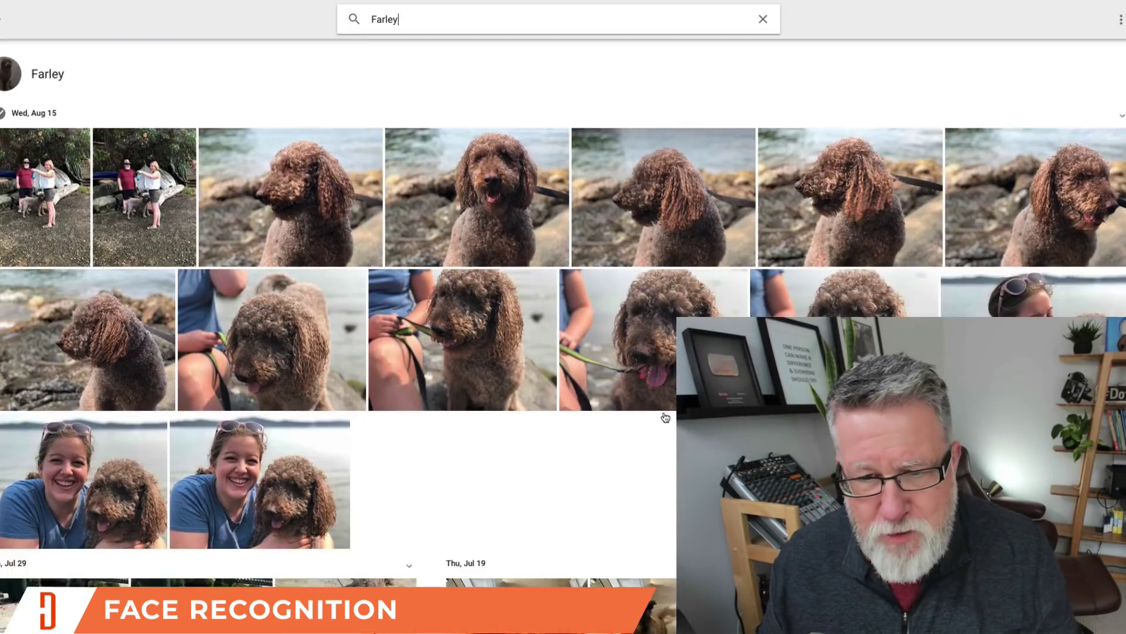
{"action": "scroll", "coordinate": [664, 415], "scroll_direction": "down", "scroll_amount": 7}
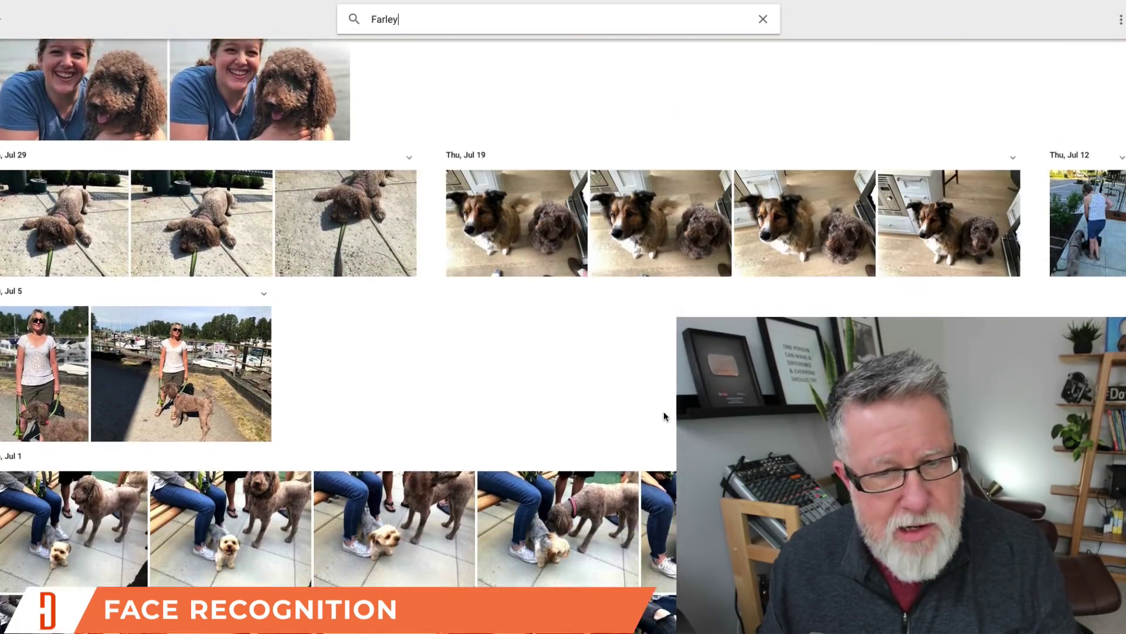
{"action": "scroll", "coordinate": [664, 416], "scroll_direction": "down", "scroll_amount": 8}
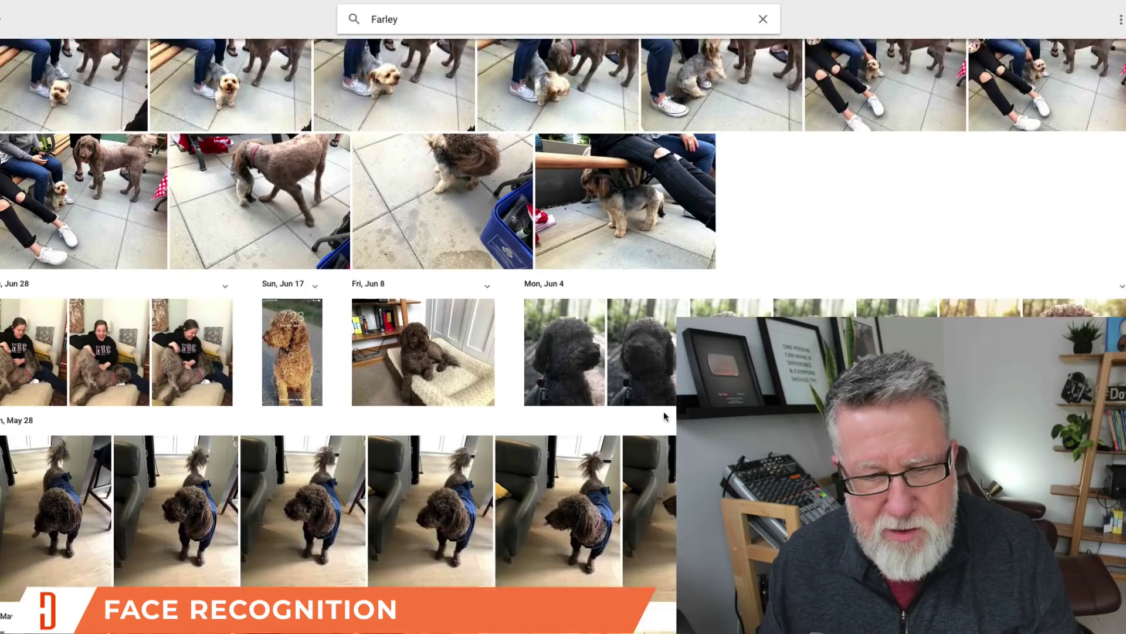
{"action": "scroll", "coordinate": [665, 416], "scroll_direction": "up", "scroll_amount": 20}
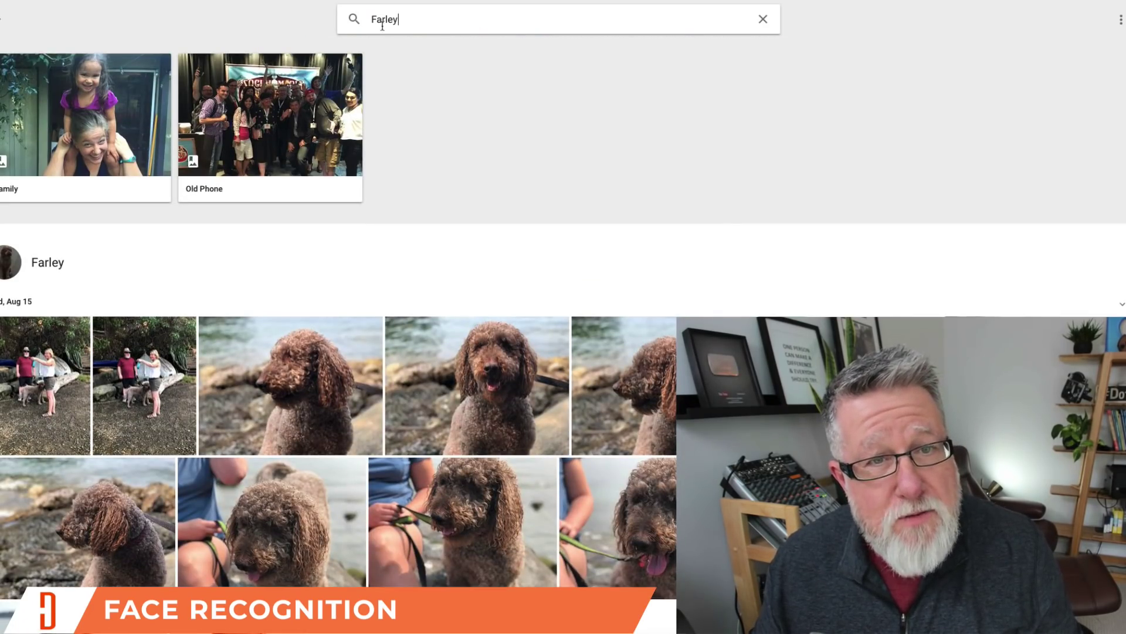
Search for 'dog' photos, then replace the term with 'cat' and browse the cat results
{"action": "type", "text": "dog"}
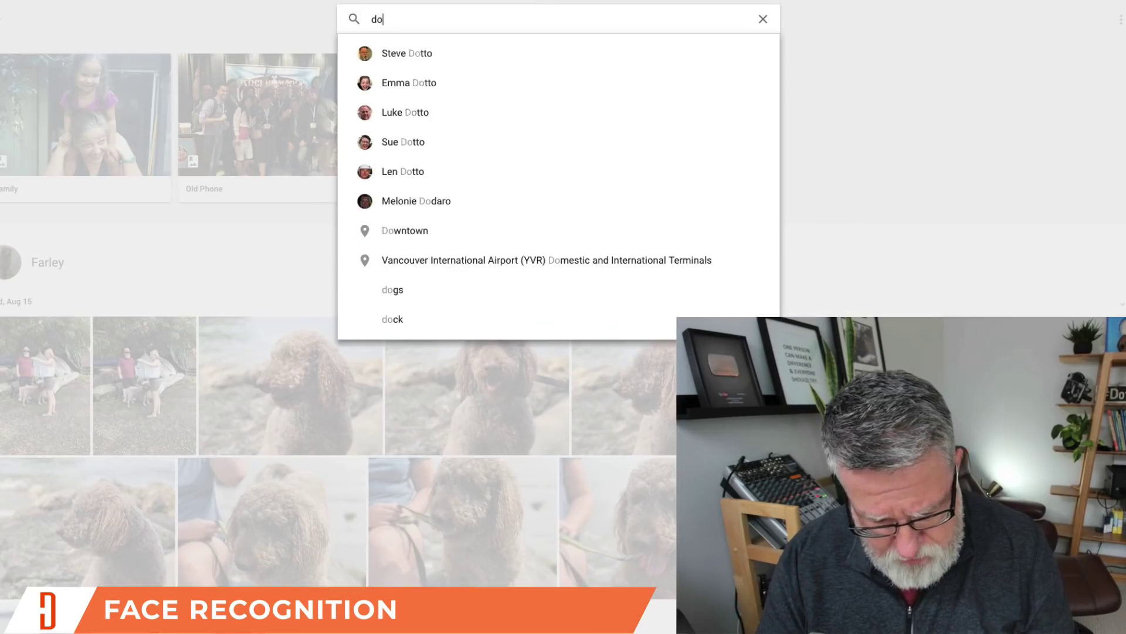
{"action": "key", "text": "Return"}
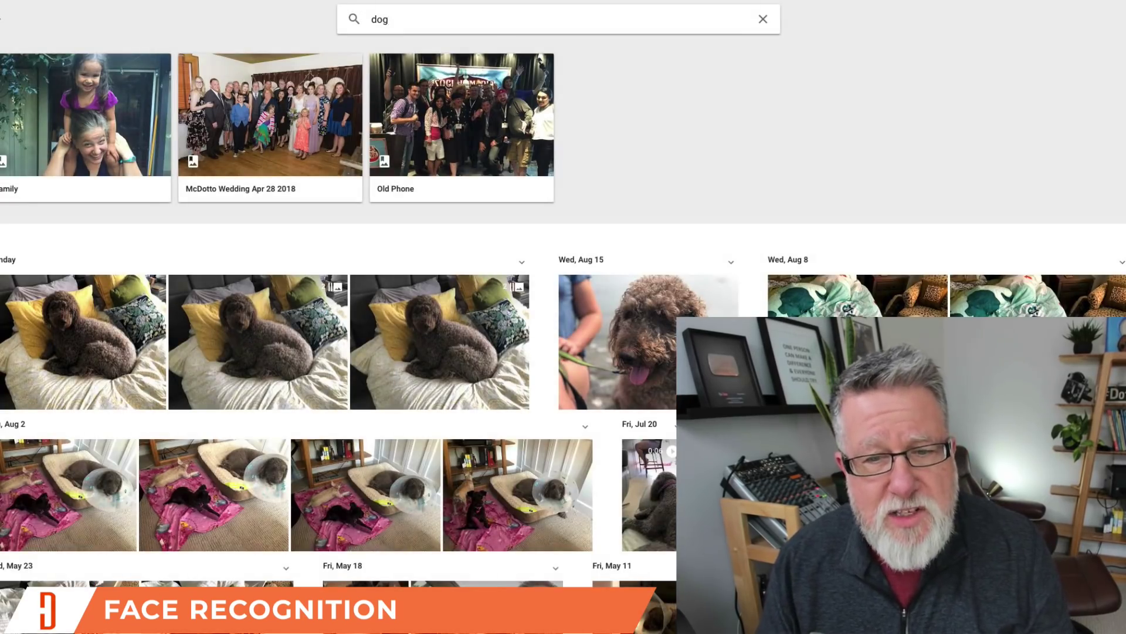
{"action": "double_click", "coordinate": [370, 21]}
{"action": "type", "text": "cat"}
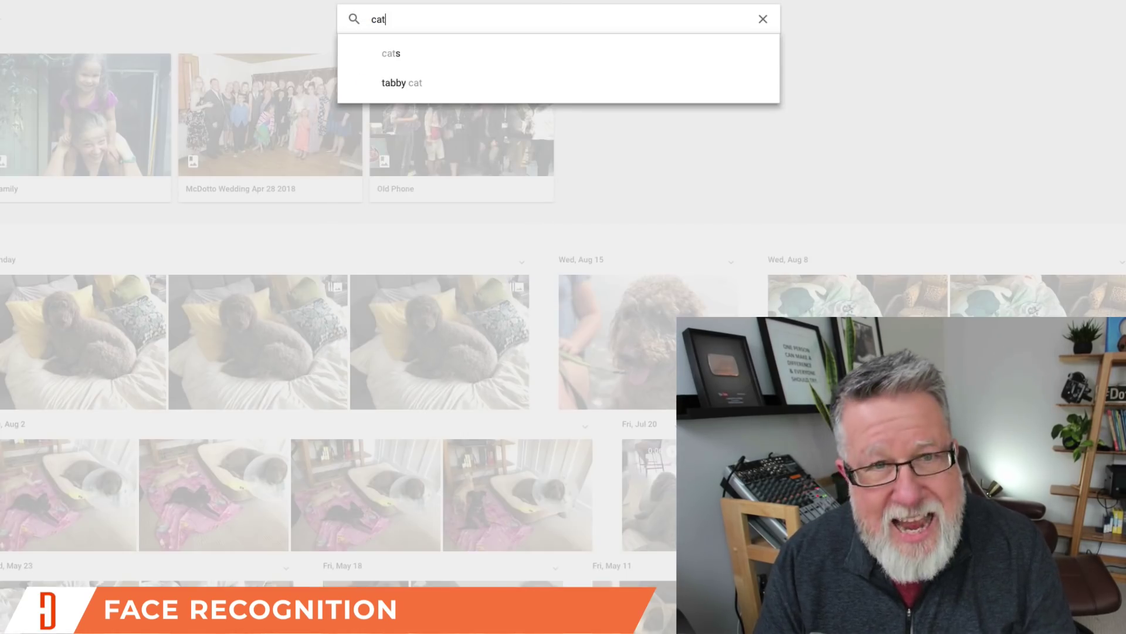
{"action": "key", "text": "Return"}
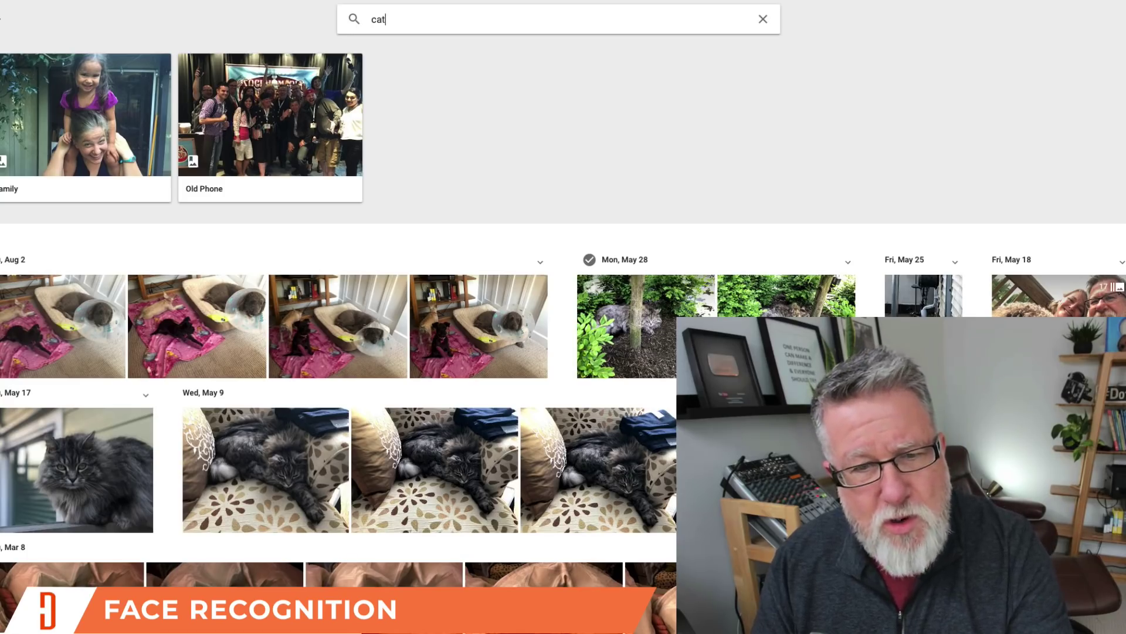
{"action": "scroll", "coordinate": [655, 414], "scroll_direction": "down", "scroll_amount": 2}
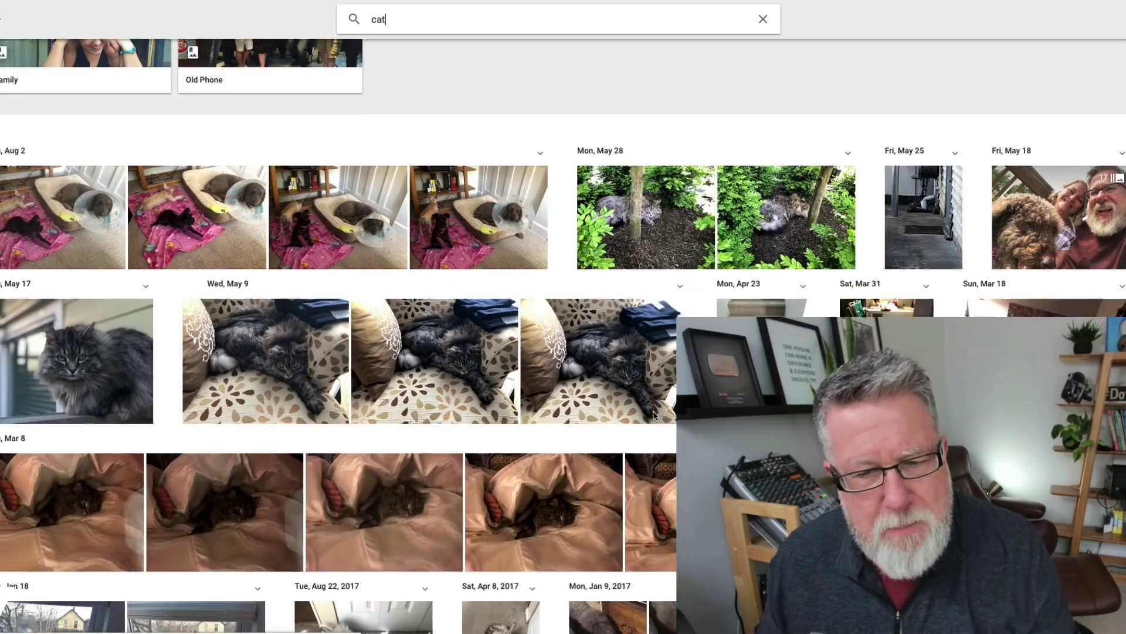
{"action": "scroll", "coordinate": [655, 415], "scroll_direction": "down", "scroll_amount": 2}
{"action": "scroll", "coordinate": [657, 405], "scroll_direction": "up", "scroll_amount": 4}
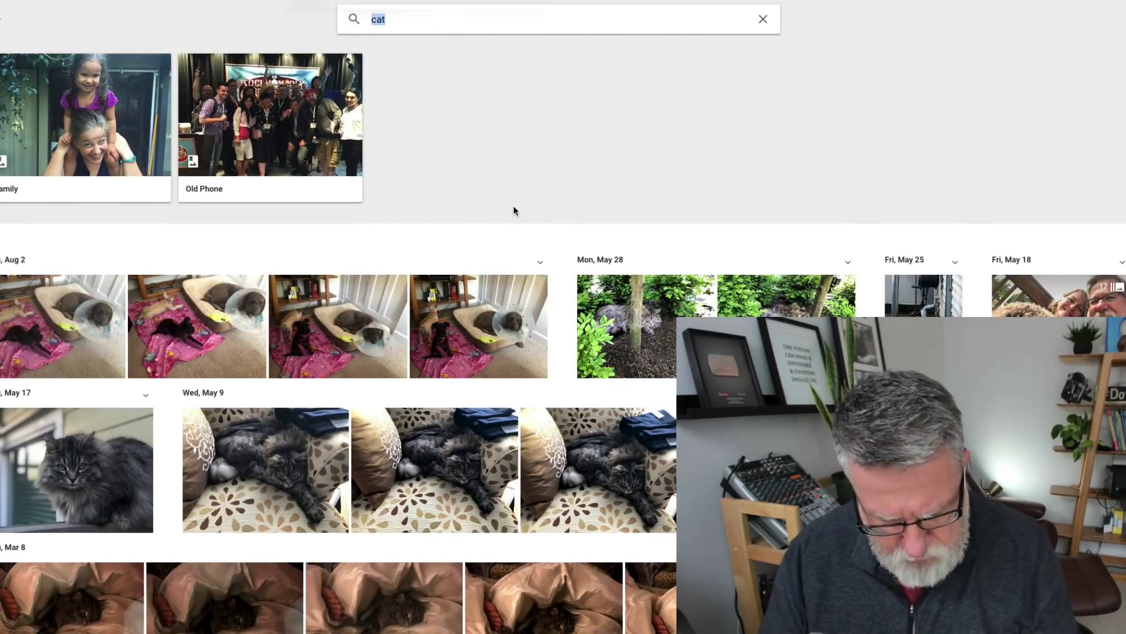
Search for 'fishing' and scroll through the matching photos spanning 2015 back to 2000
{"action": "type", "text": "fishing"}
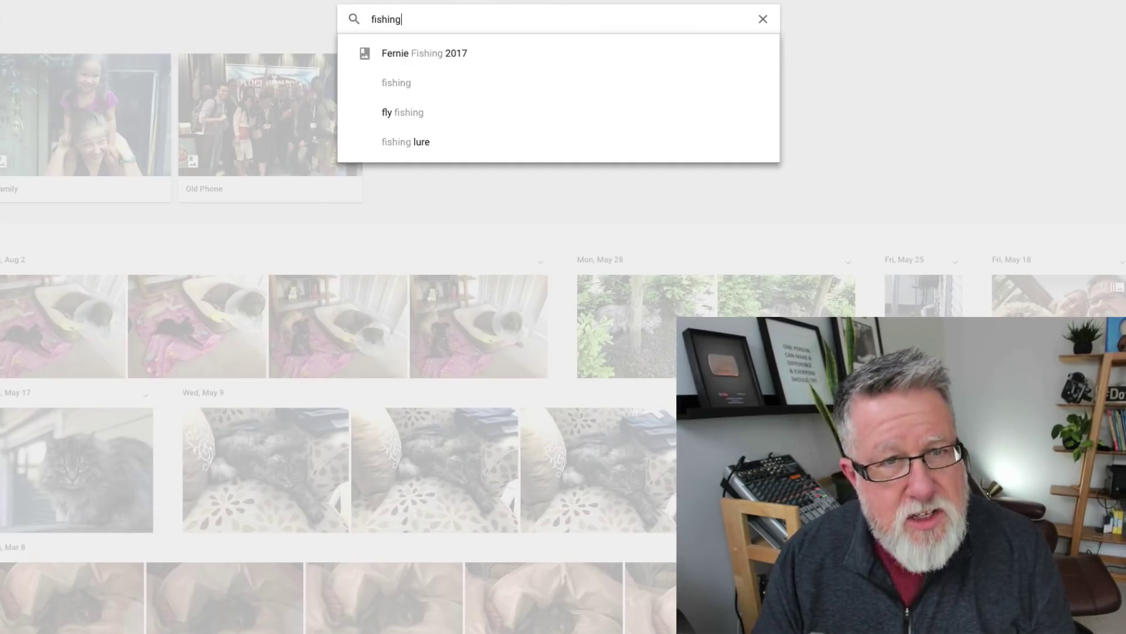
{"action": "key", "text": "Return"}
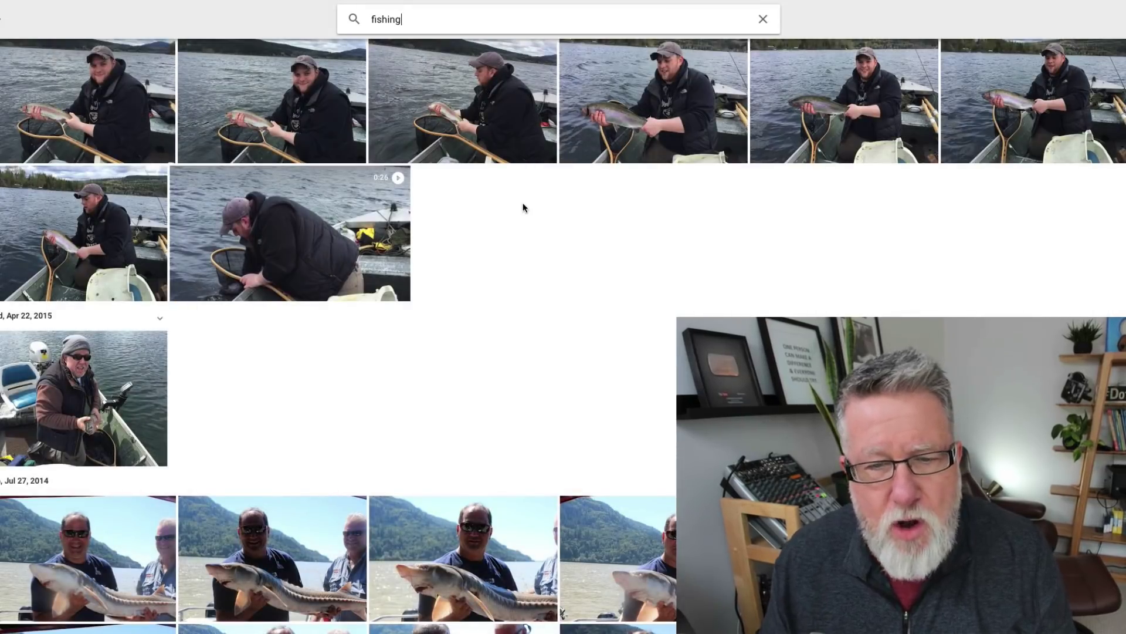
{"action": "scroll", "coordinate": [523, 208], "scroll_direction": "down", "scroll_amount": 9}
{"action": "scroll", "coordinate": [524, 209], "scroll_direction": "down", "scroll_amount": 15}
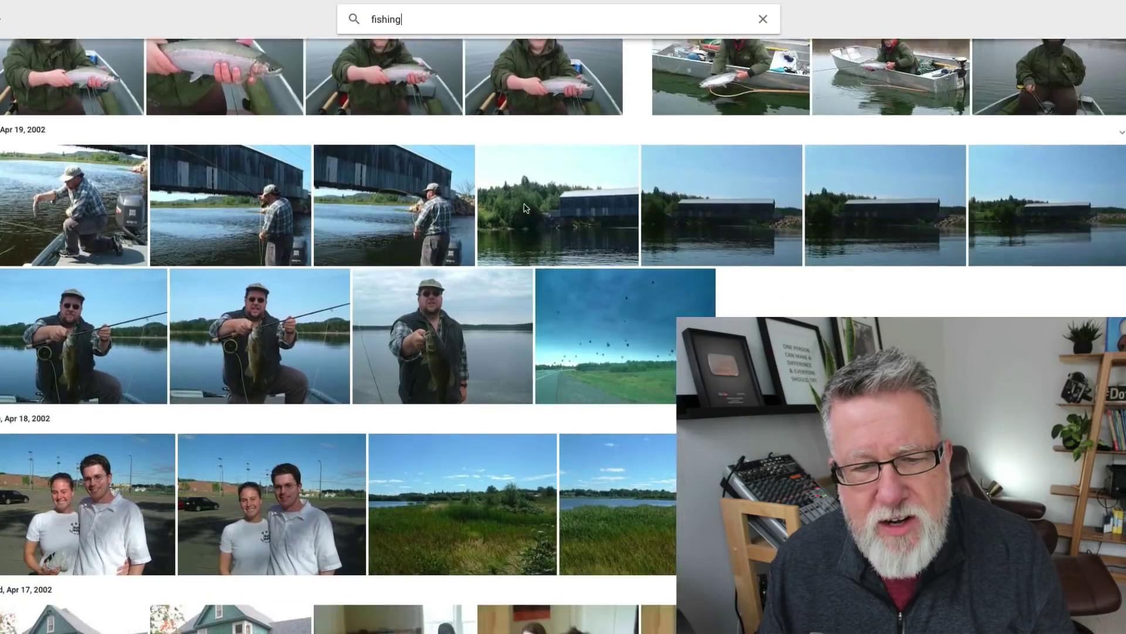
{"action": "scroll", "coordinate": [525, 208], "scroll_direction": "down", "scroll_amount": 10}
{"action": "scroll", "coordinate": [525, 208], "scroll_direction": "down", "scroll_amount": 8}
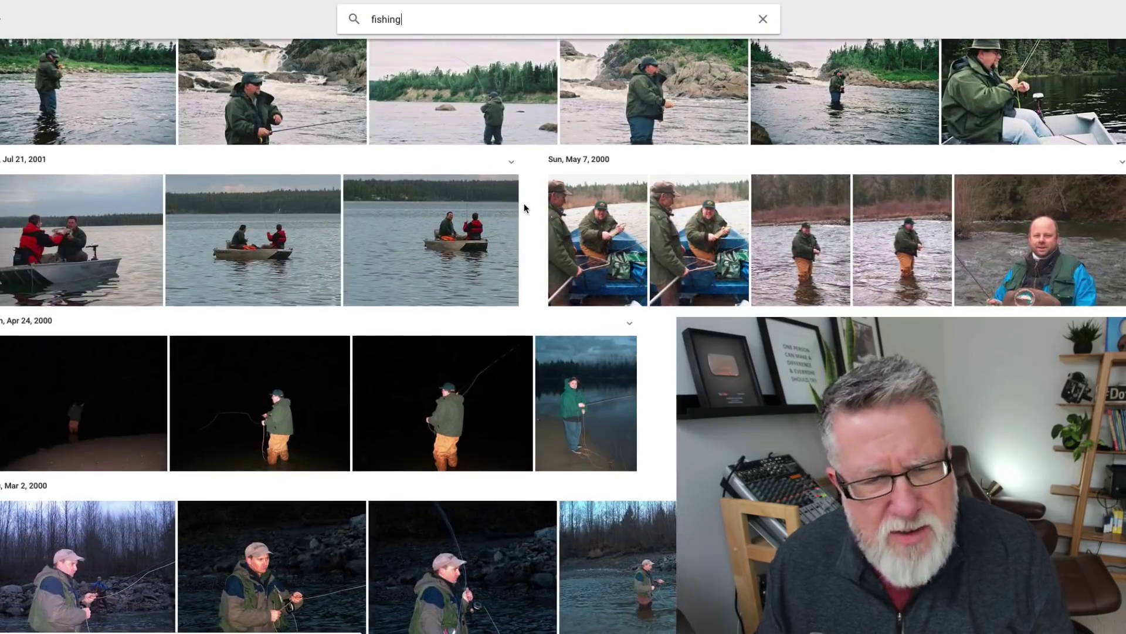
{"action": "scroll", "coordinate": [524, 203], "scroll_direction": "up", "scroll_amount": 8}
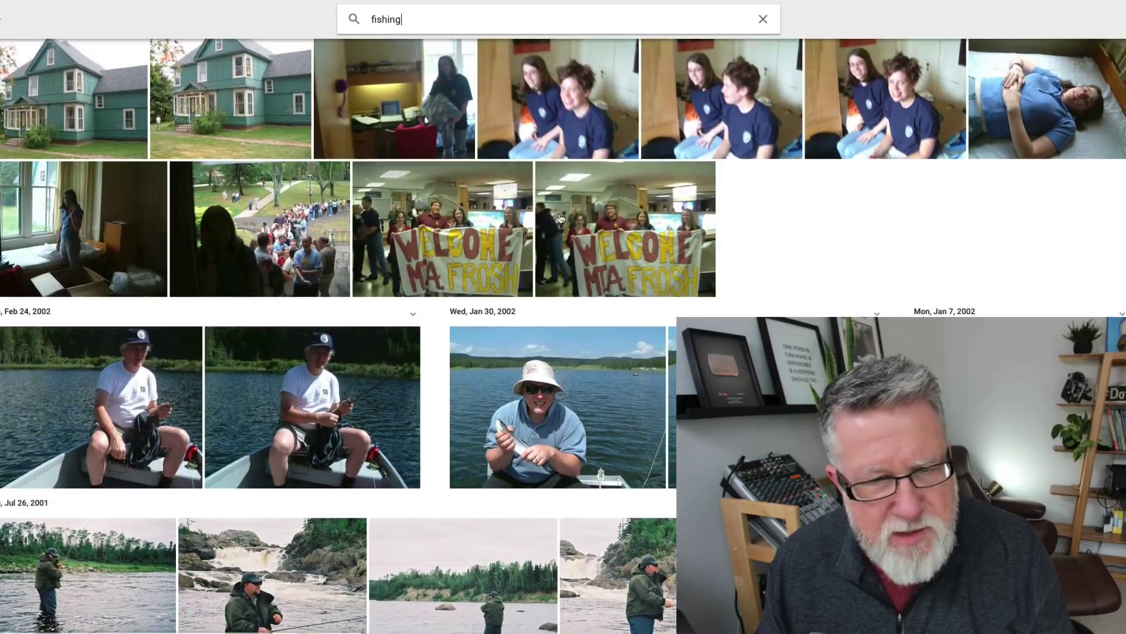
{"action": "scroll", "coordinate": [526, 254], "scroll_direction": "up", "scroll_amount": 5}
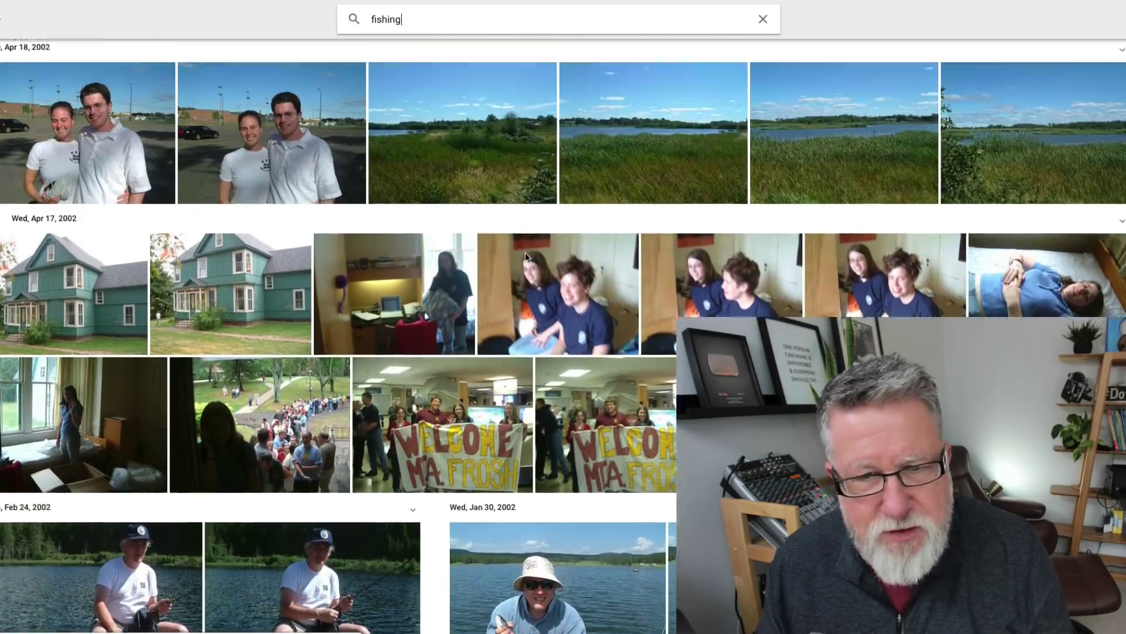
{"action": "scroll", "coordinate": [526, 258], "scroll_direction": "up", "scroll_amount": 10}
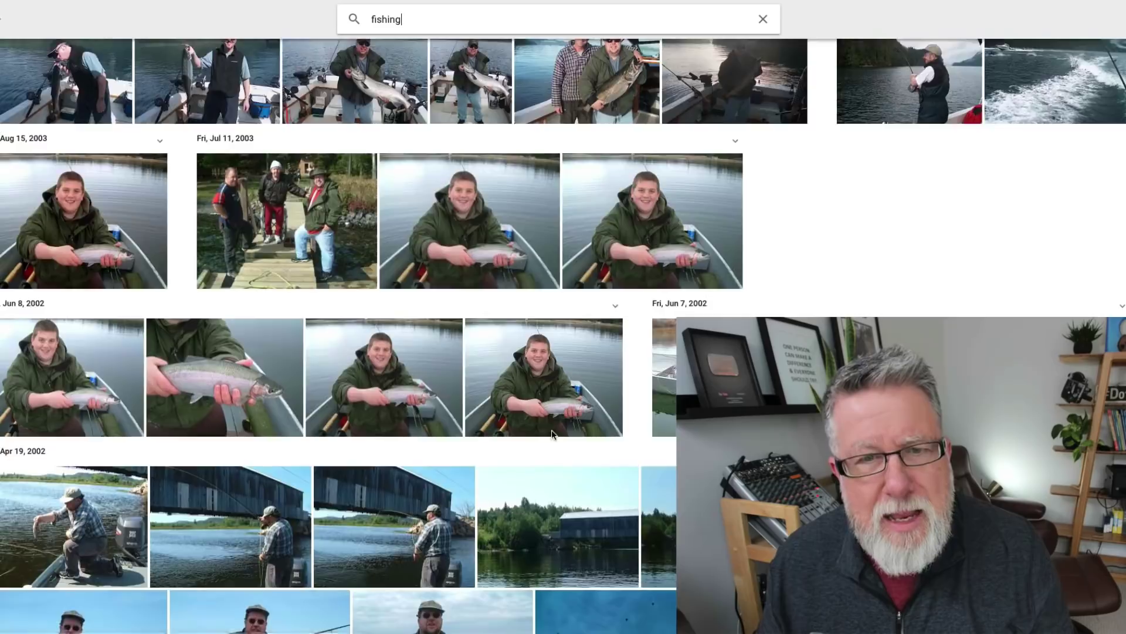
{"action": "scroll", "coordinate": [552, 434], "scroll_direction": "up", "scroll_amount": 8}
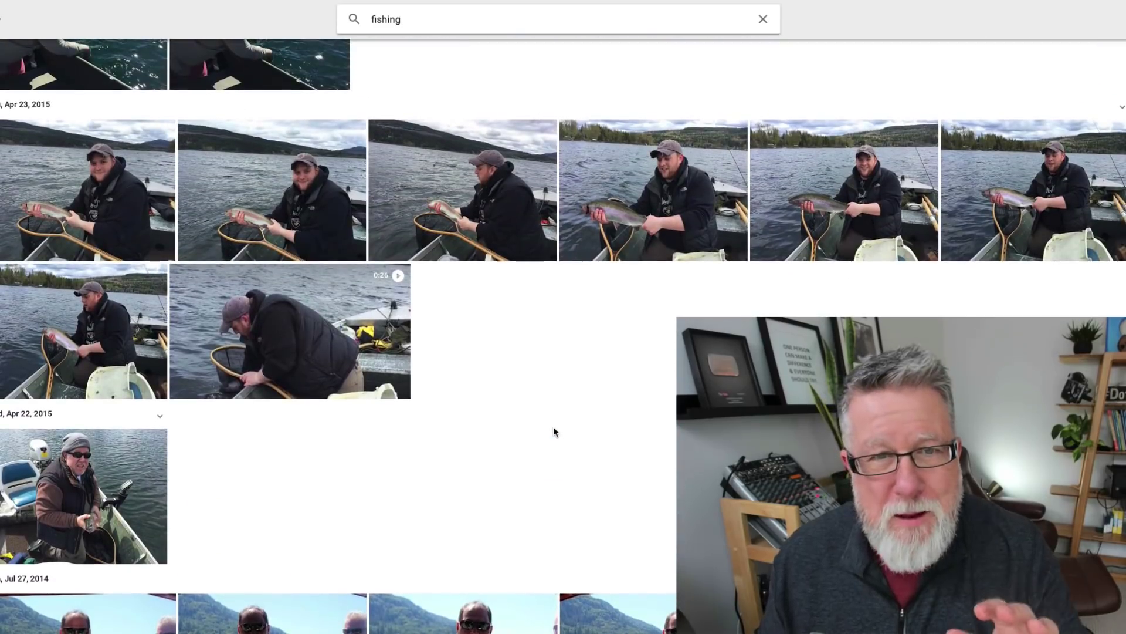